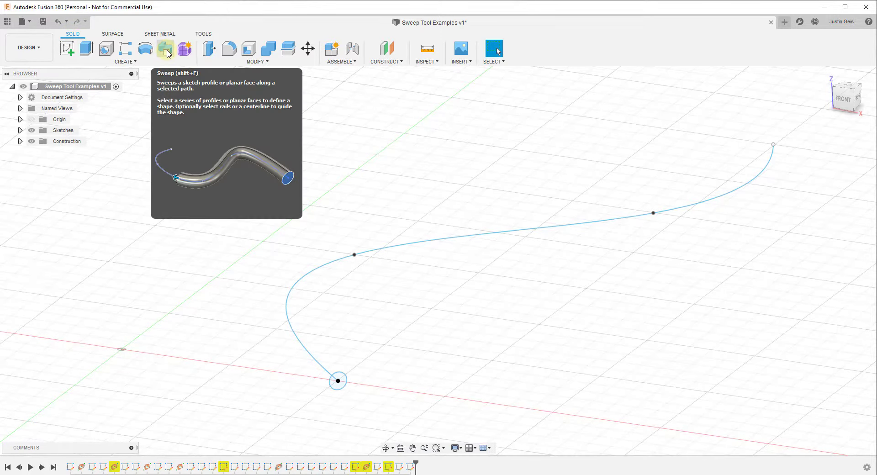
pyautogui.click(135, 63)
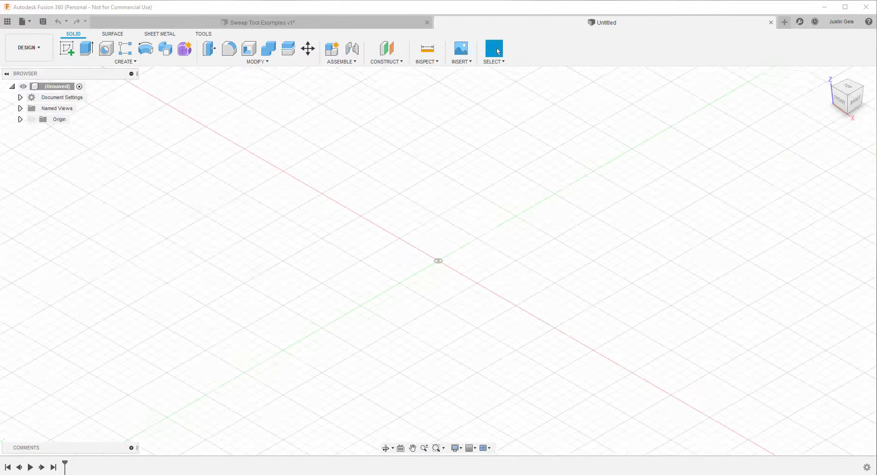
# Step: Sketch a wavy four-point spline on the ground plane, starting on the X axis about 25 mm from the origin, and finish the sketch
pyautogui.click(67, 48)
pyautogui.click(488, 269)
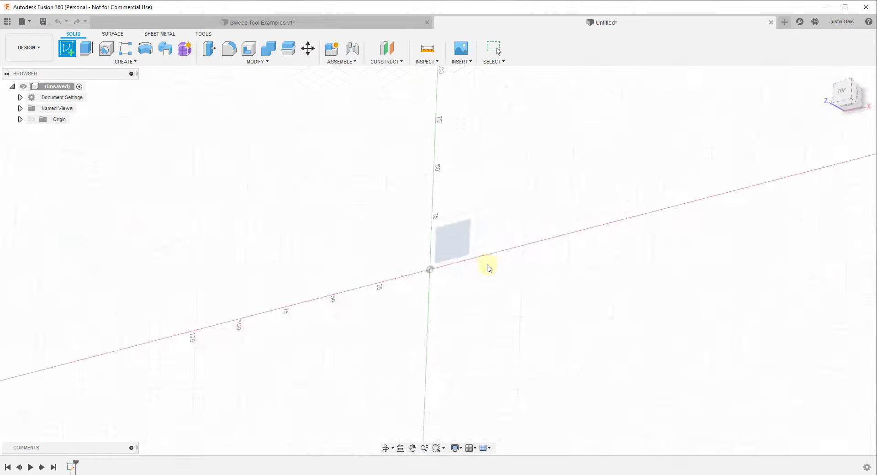
pyautogui.click(123, 48)
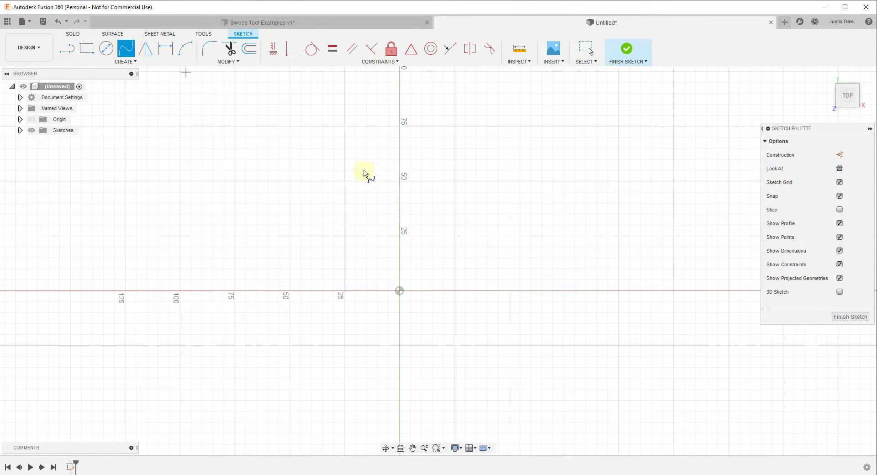
pyautogui.click(454, 291)
pyautogui.click(509, 214)
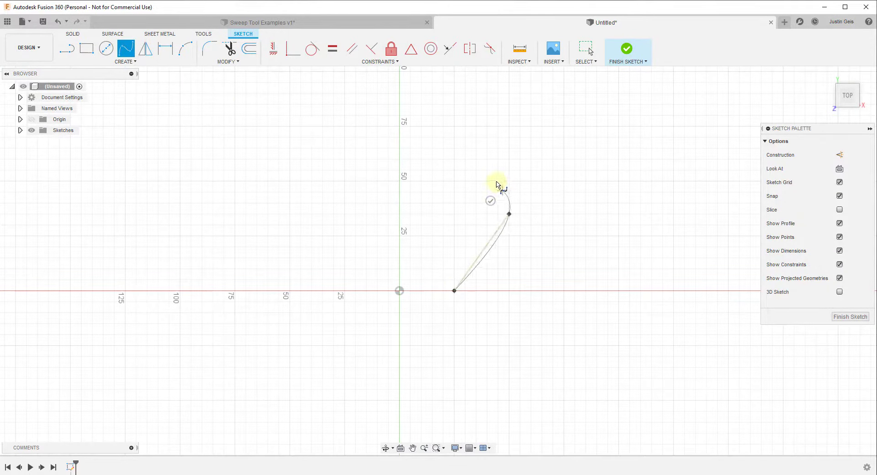
pyautogui.click(465, 148)
pyautogui.click(491, 71)
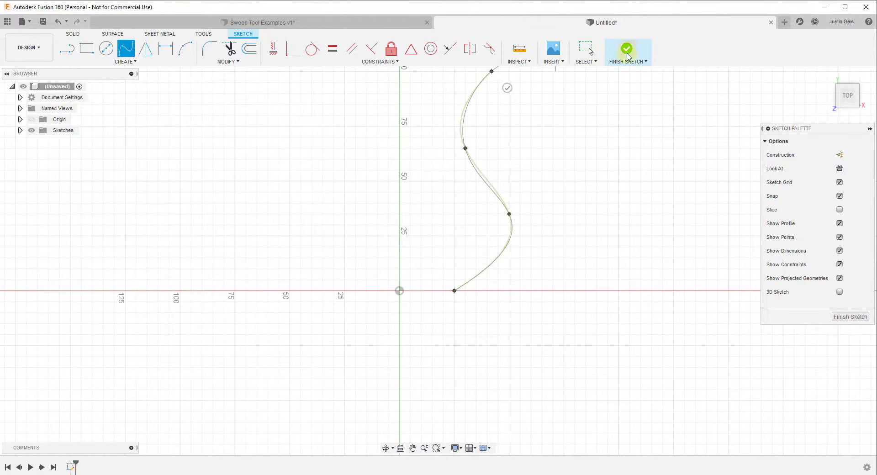
pyautogui.click(627, 49)
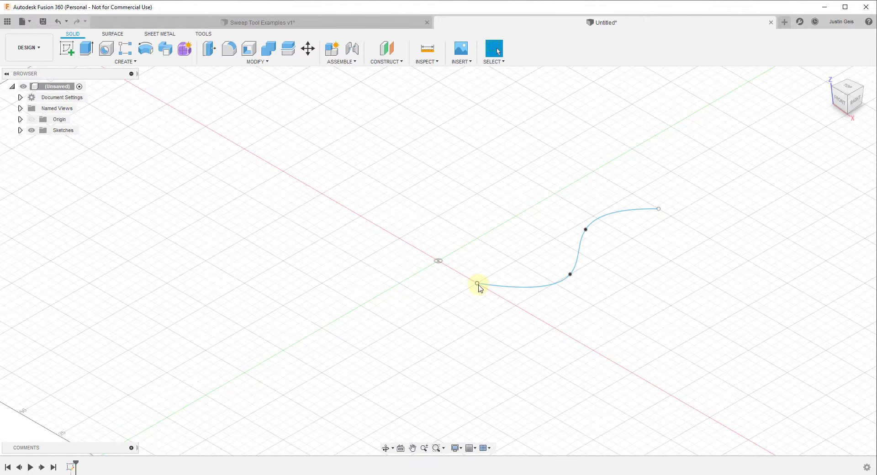
# Step: Create a plane along the spline path at proportional distance 0.00, perpendicular to the curve's start point
pyautogui.click(388, 62)
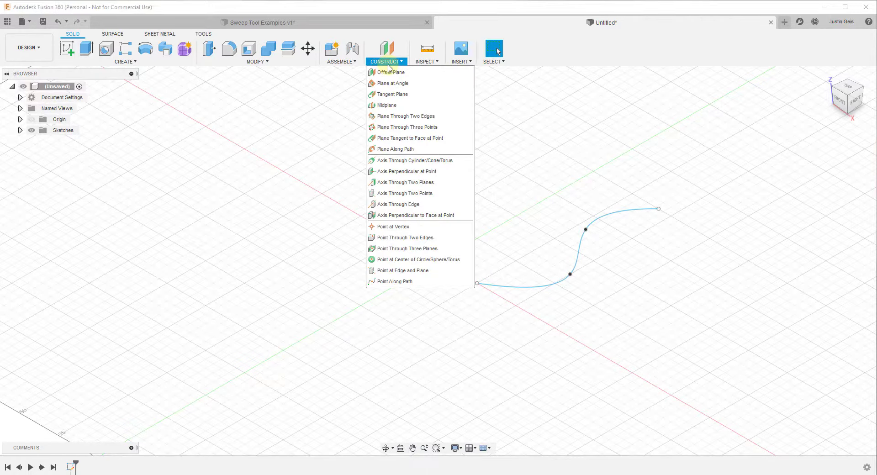
pyautogui.click(403, 153)
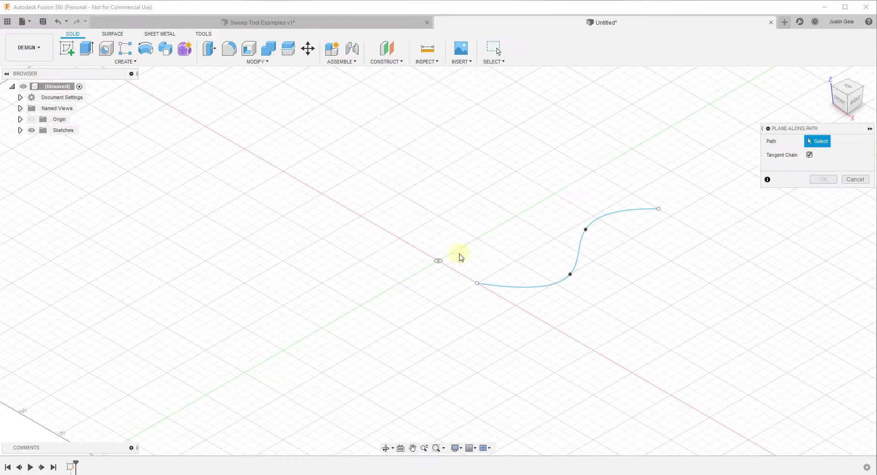
pyautogui.click(486, 286)
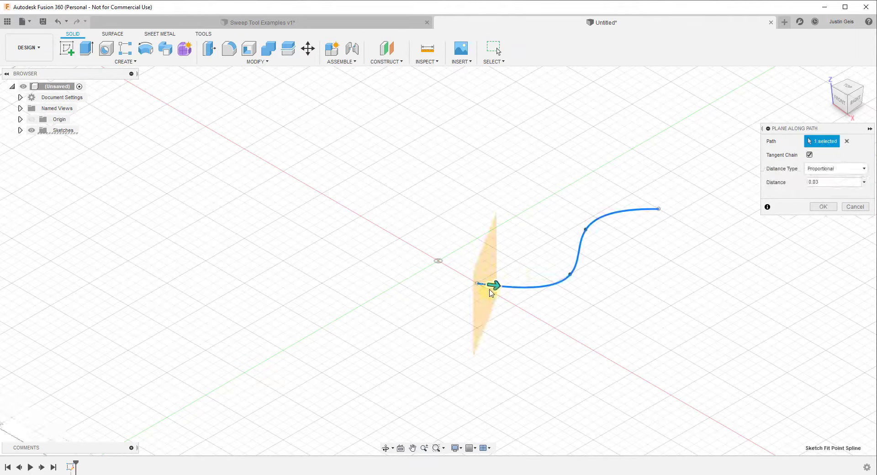
pyautogui.moveTo(496, 286); pyautogui.dragTo(439, 297)
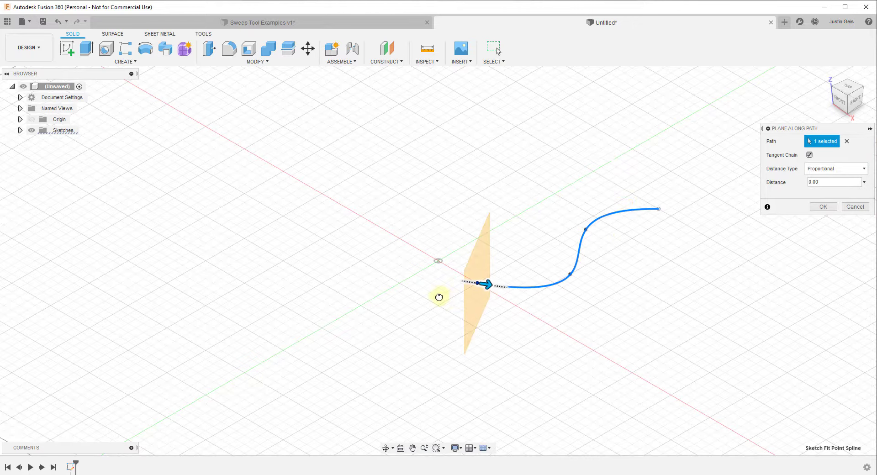
pyautogui.click(817, 209)
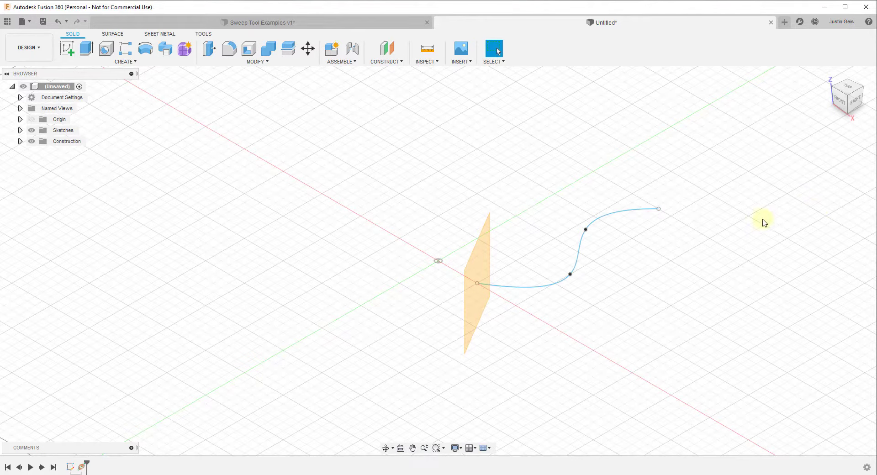
# Step: Sketch a circle about 15 mm in diameter on the new plane, centered on the spline's start point, and finish the sketch
pyautogui.click(70, 52)
pyautogui.click(469, 292)
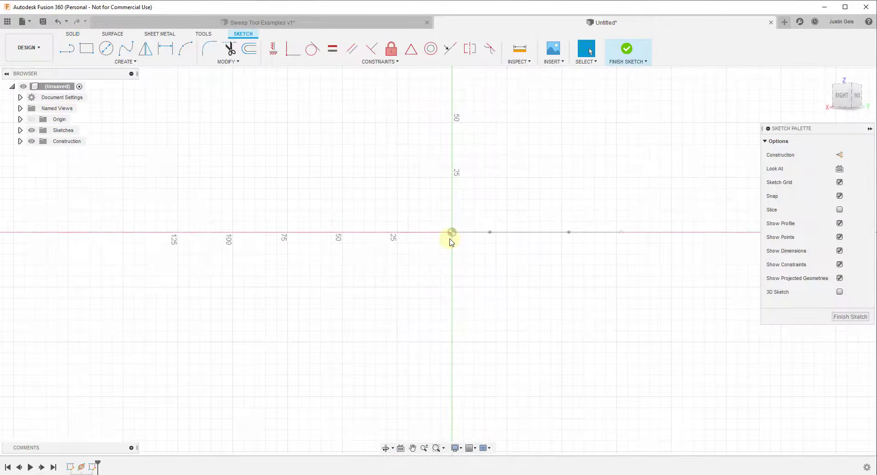
pyautogui.press('c')
pyautogui.click(452, 232)
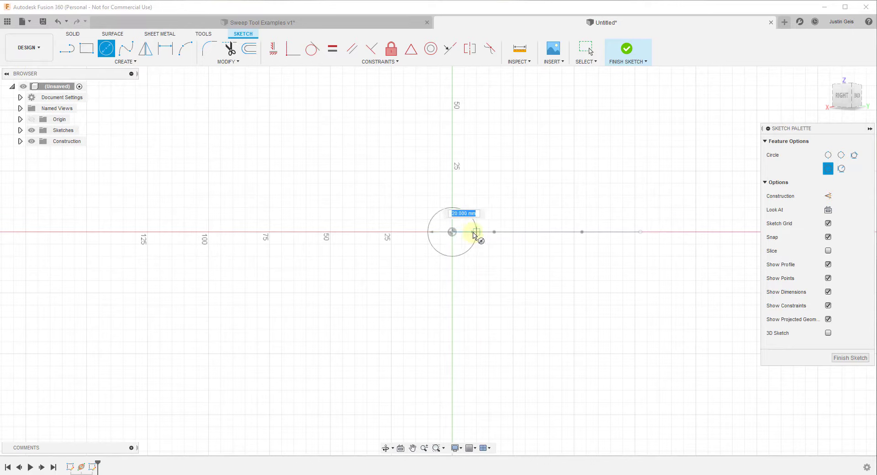
pyautogui.click(471, 233)
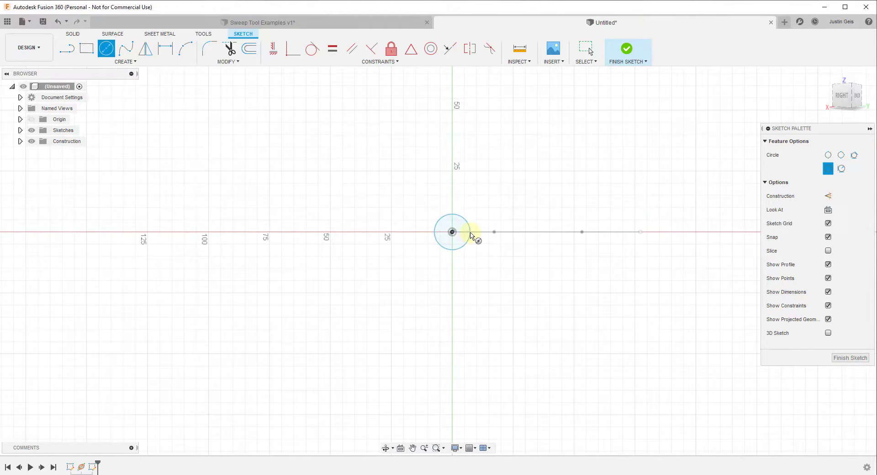
pyautogui.click(626, 52)
pyautogui.click(825, 75)
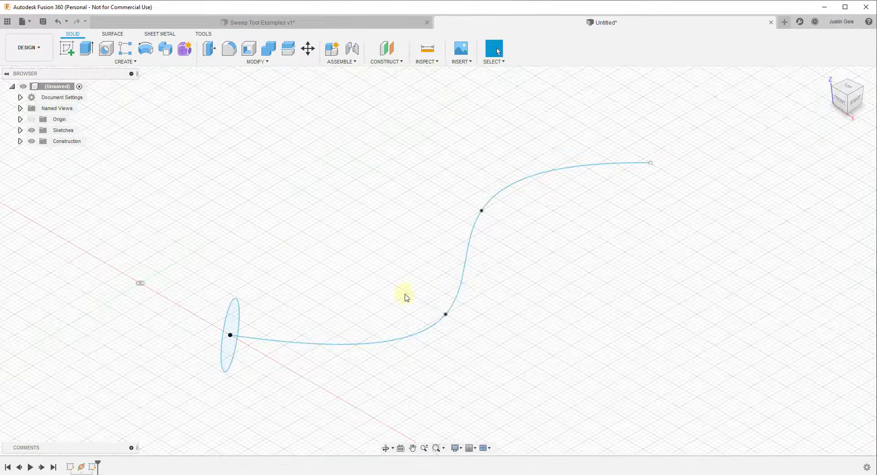
# Step: Set up a single-path sweep with the circle as the profile and the spline as the path
pyautogui.click(165, 50)
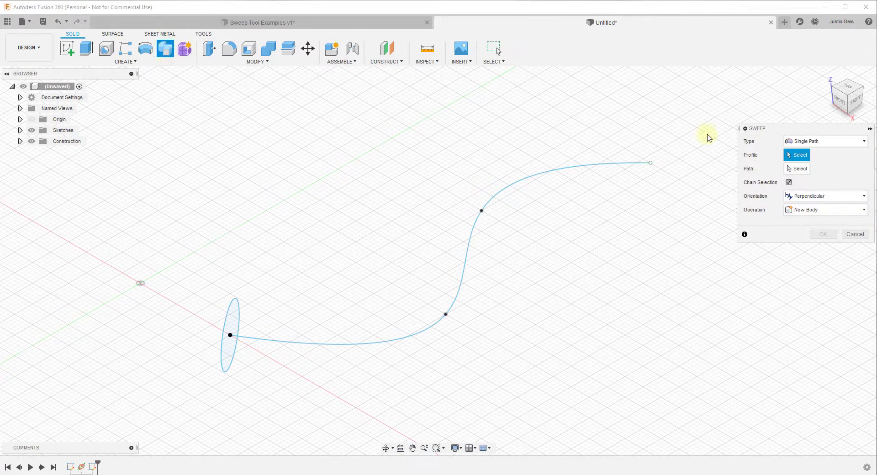
pyautogui.click(229, 324)
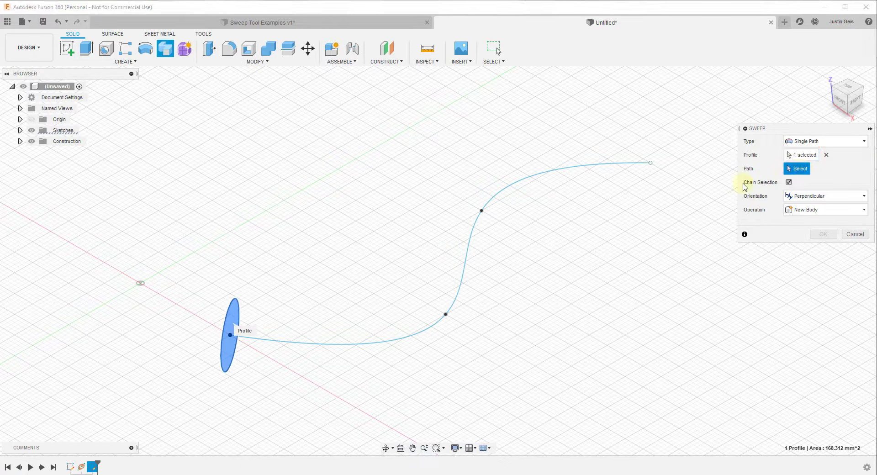
pyautogui.click(469, 259)
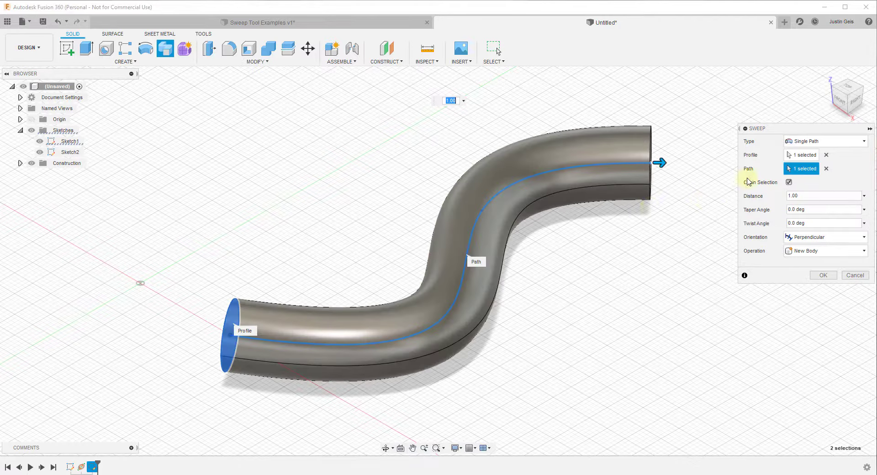
# Step: Try shorter sweep distances along the path, using about 0.575, about 0.663 and 0.5
pyautogui.moveTo(661, 164); pyautogui.dragTo(484, 244)
pyautogui.click(864, 196)
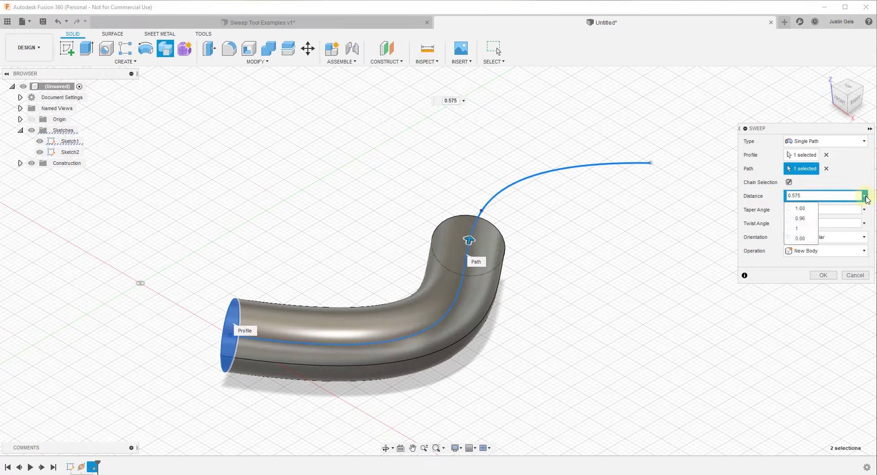
pyautogui.click(800, 208)
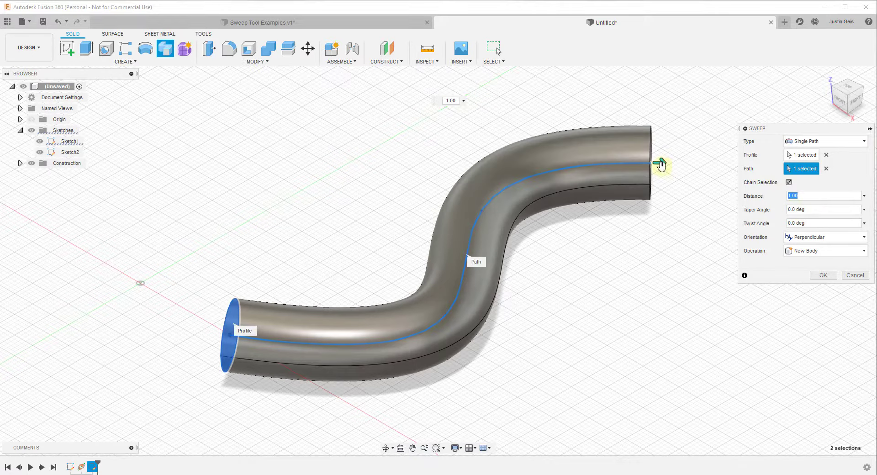
pyautogui.moveTo(662, 162); pyautogui.dragTo(482, 209)
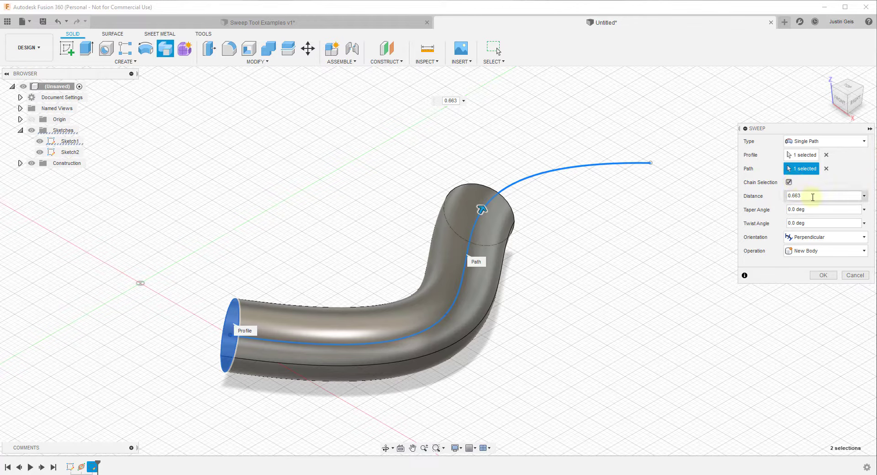
pyautogui.press('BackSpace')
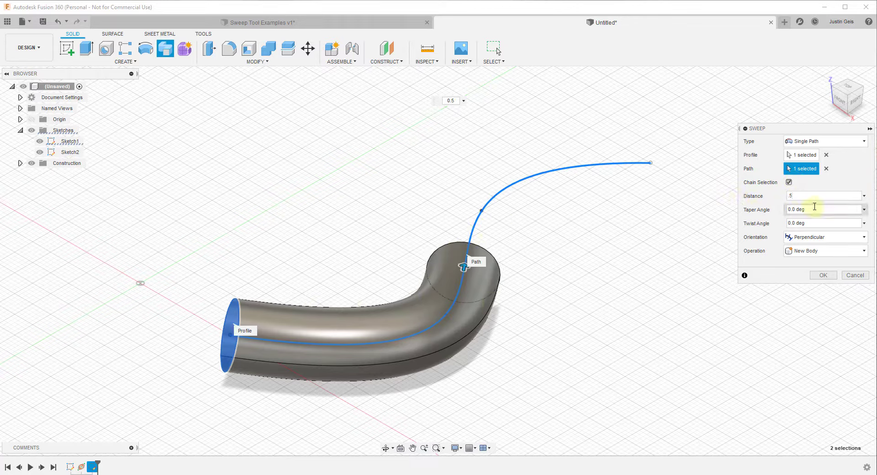
# Step: Set the sweep distance to 1 and create the tube as a new body
pyautogui.moveTo(811, 196); pyautogui.dragTo(742, 195)
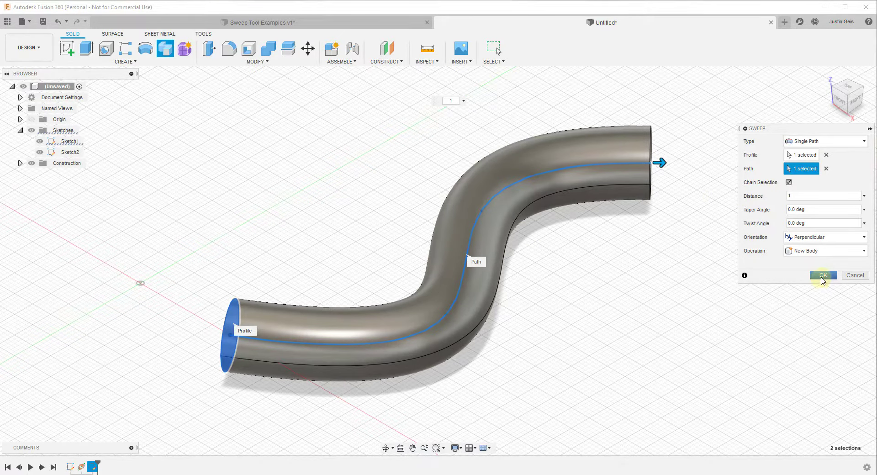
pyautogui.click(822, 275)
# Step: Sketch a square about 50 mm wide on the ground plane, with one side on the X axis starting about 100 mm from the origin
pyautogui.scroll(-5, 587, 276)
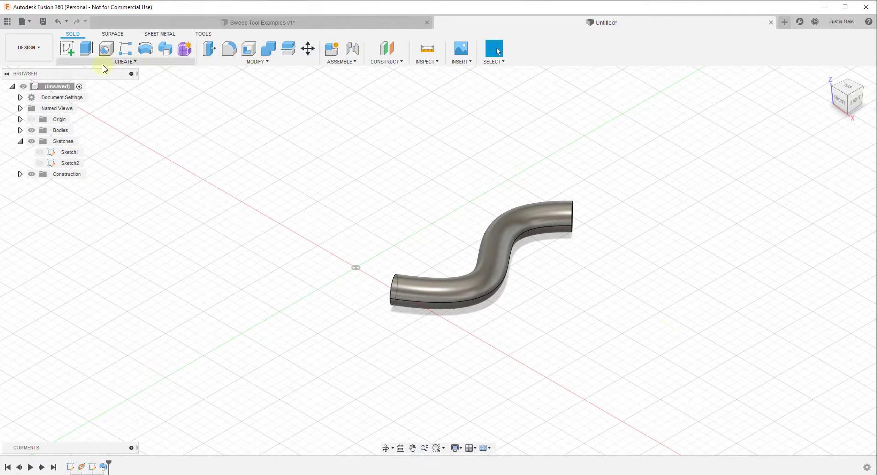
pyautogui.click(66, 48)
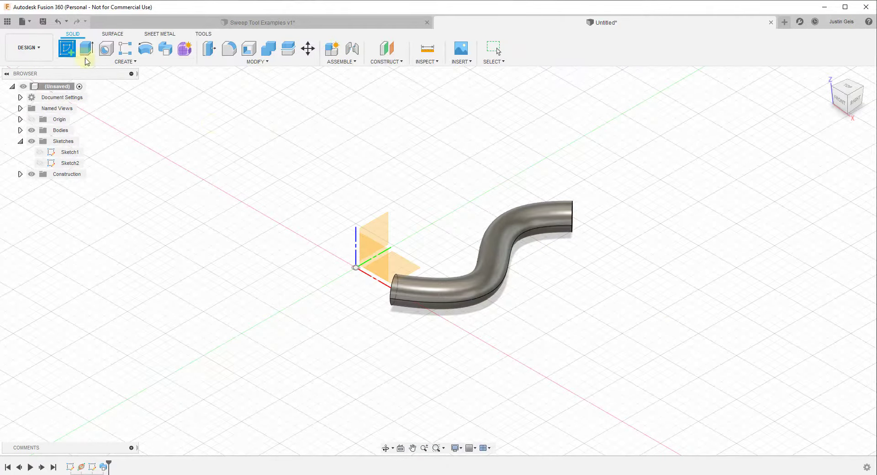
pyautogui.click(479, 362)
pyautogui.scroll(-3, 401, 290)
pyautogui.scroll(2, 622, 226)
pyautogui.press('r')
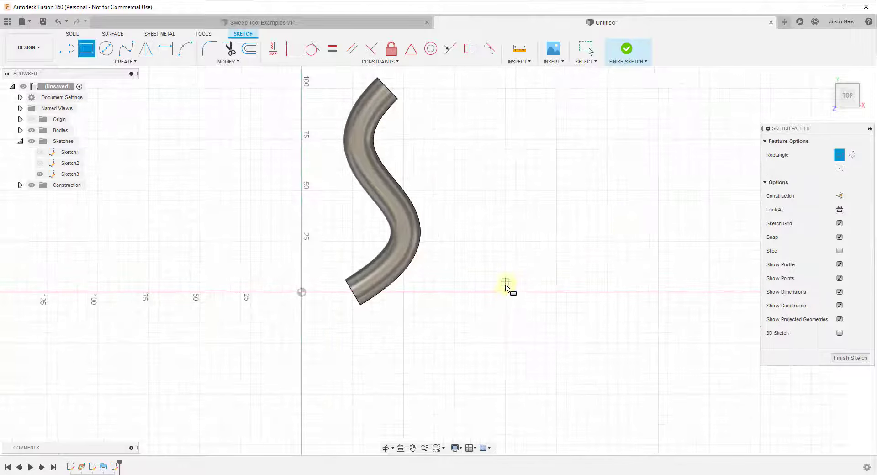
pyautogui.click(505, 292)
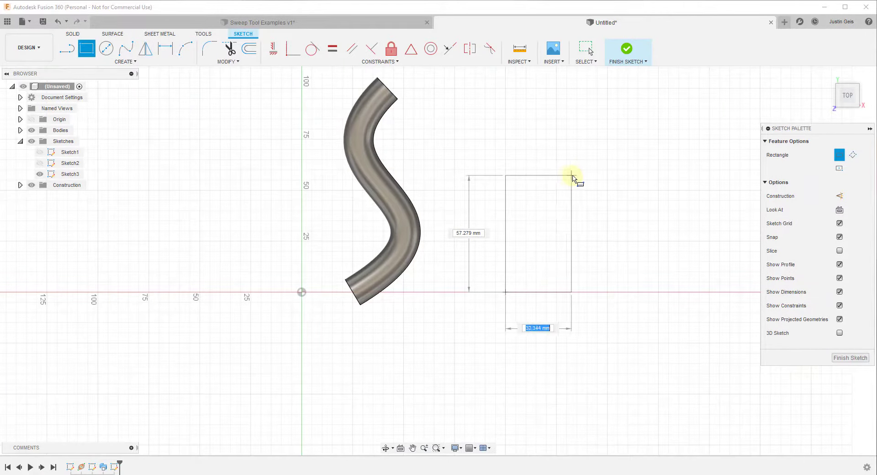
pyautogui.click(607, 190)
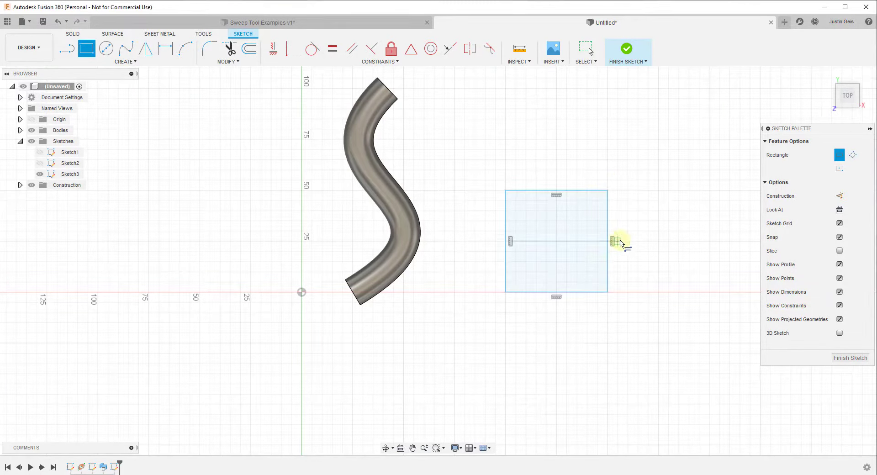
pyautogui.click(632, 55)
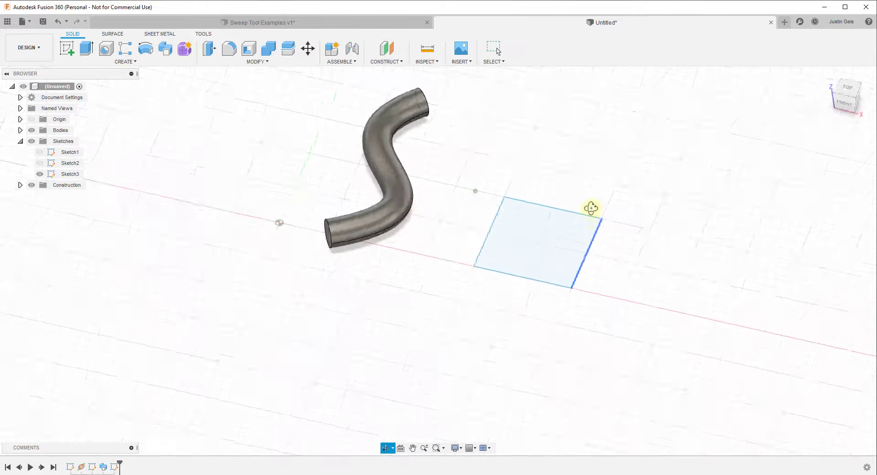
# Step: Create a sketch containing the projected square edge that lies on the X axis, and finish it
pyautogui.click(71, 54)
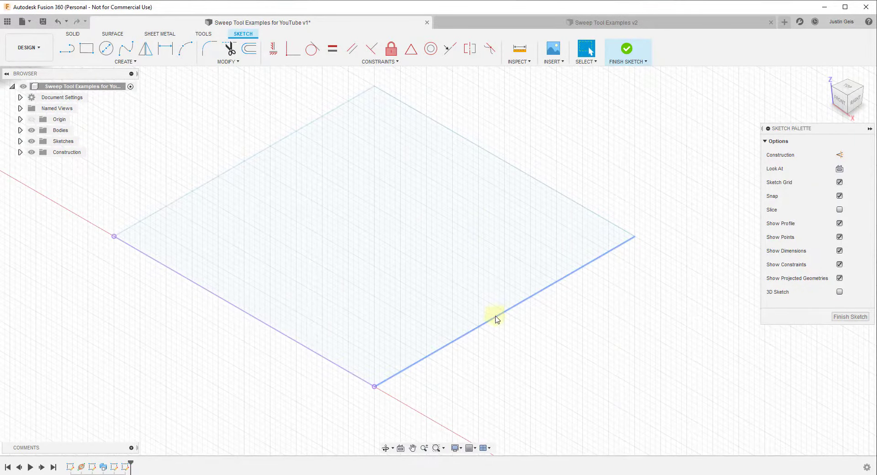
pyautogui.scroll(-3, 505, 316)
pyautogui.click(850, 316)
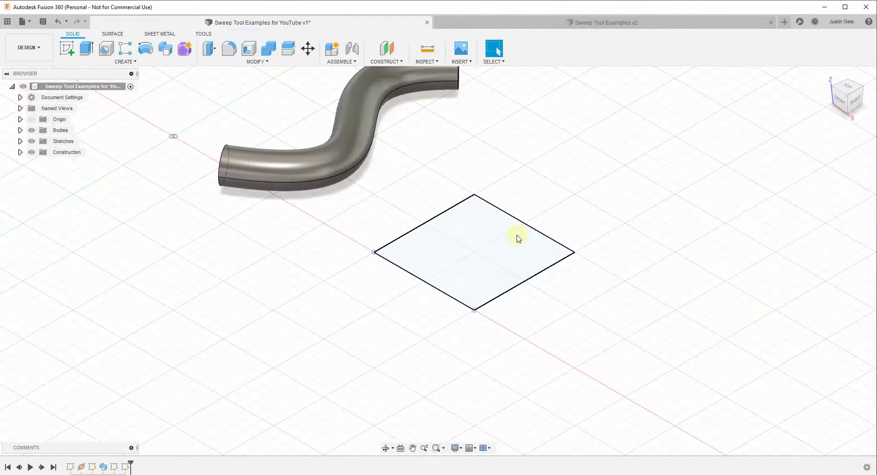
# Step: Create a construction plane offset from the XZ origin plane along the Y axis, positioned to cross the square
pyautogui.scroll(-5, 485, 230)
pyautogui.scroll(-2, 456, 224)
pyautogui.scroll(3, 434, 133)
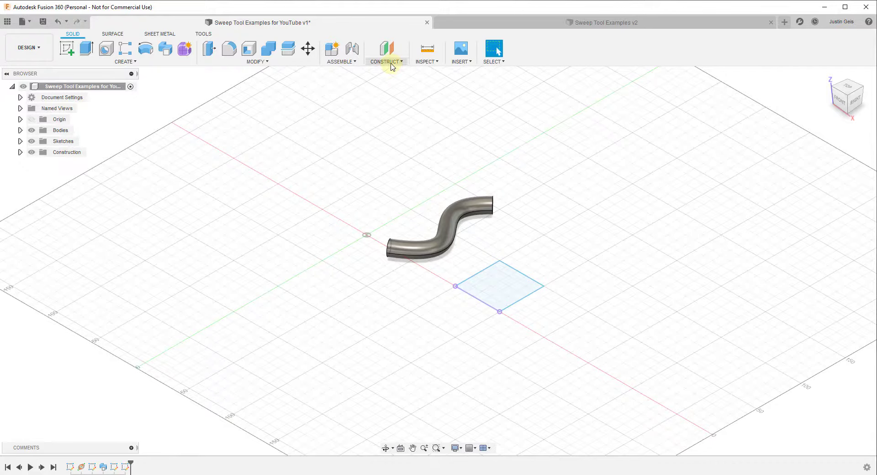
pyautogui.click(391, 64)
pyautogui.click(391, 72)
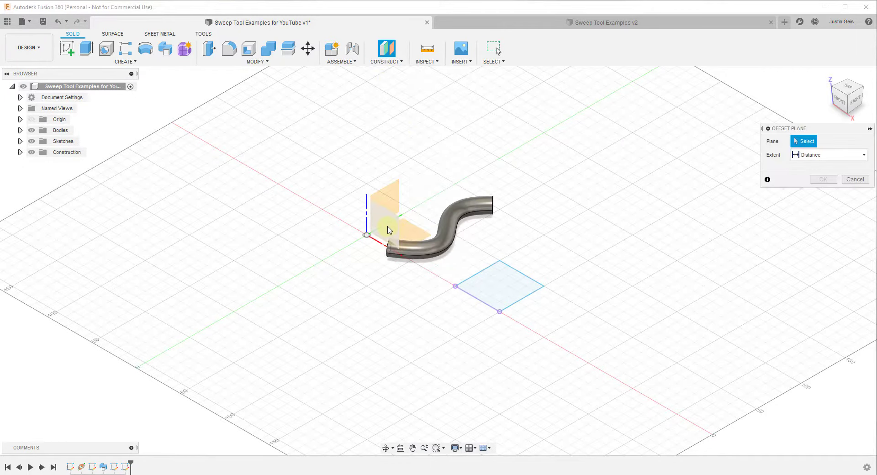
pyautogui.click(400, 228)
pyautogui.moveTo(385, 224); pyautogui.dragTo(504, 294)
pyautogui.click(824, 194)
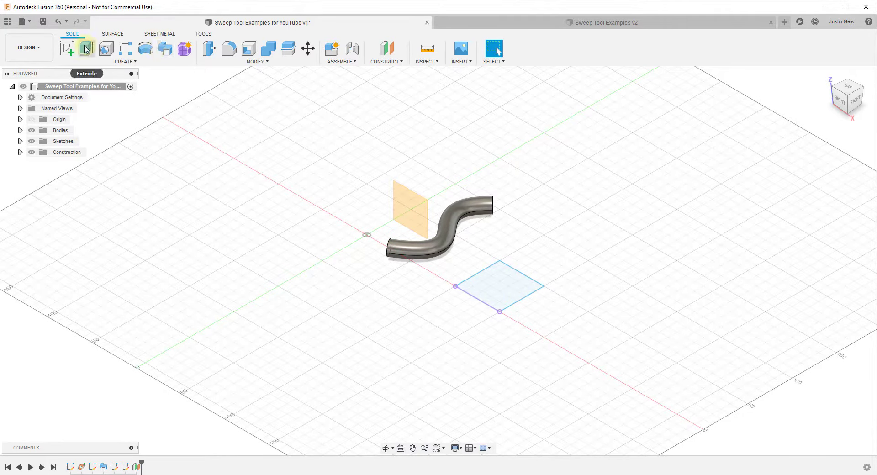
# Step: On the offset construction plane, sketch a rectangle about 1 mm wide and 5 mm tall standing just inside the square's far edge
pyautogui.click(67, 48)
pyautogui.click(416, 214)
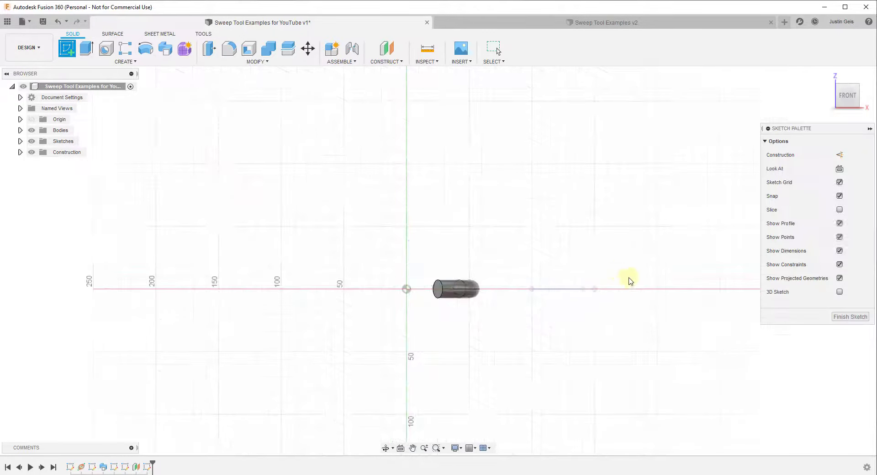
pyautogui.press('l')
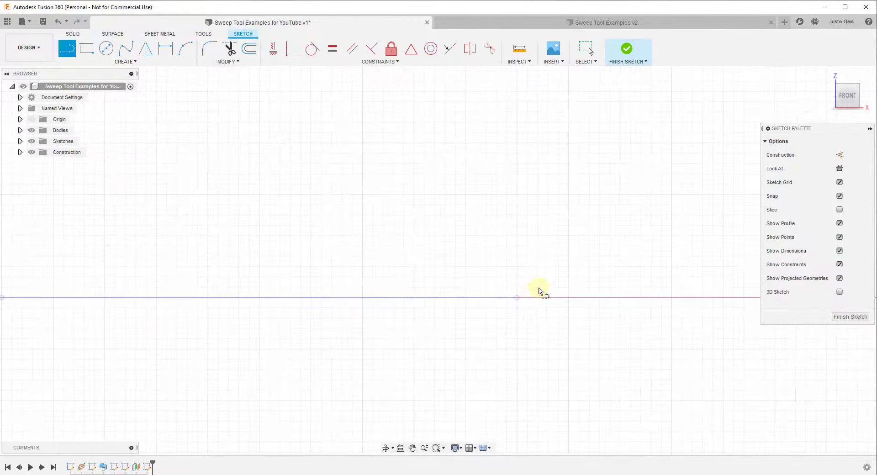
pyautogui.click(517, 297)
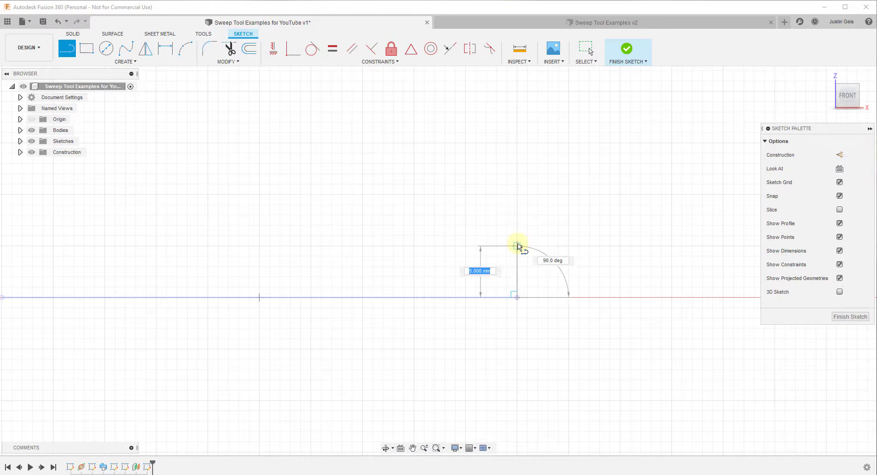
pyautogui.click(517, 246)
pyautogui.click(507, 247)
pyautogui.click(507, 297)
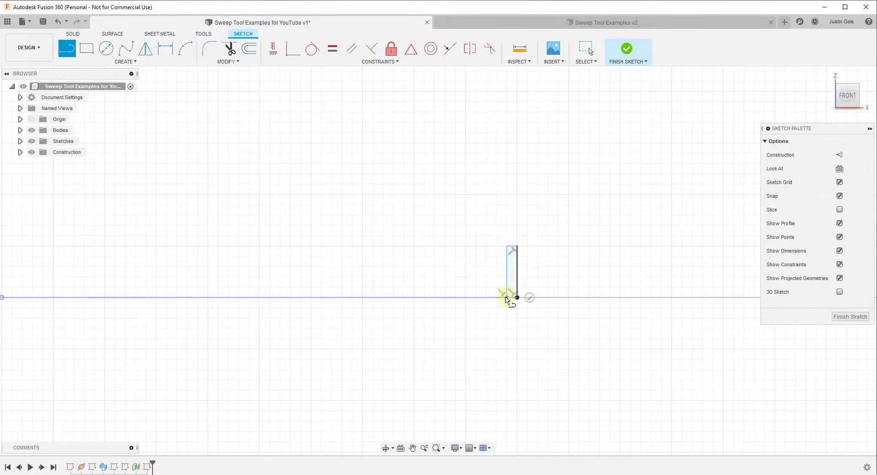
pyautogui.click(527, 298)
# Step: Add a circle about 1 mm in diameter inside the rectangle's top and a slanted line from its lowest point to the inner side
pyautogui.scroll(8, 515, 260)
pyautogui.press('c')
pyautogui.click(496, 216)
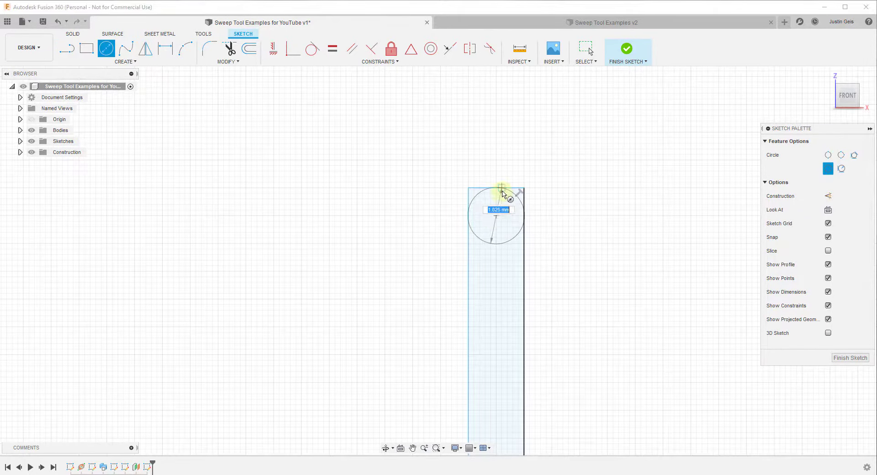
pyautogui.click(499, 190)
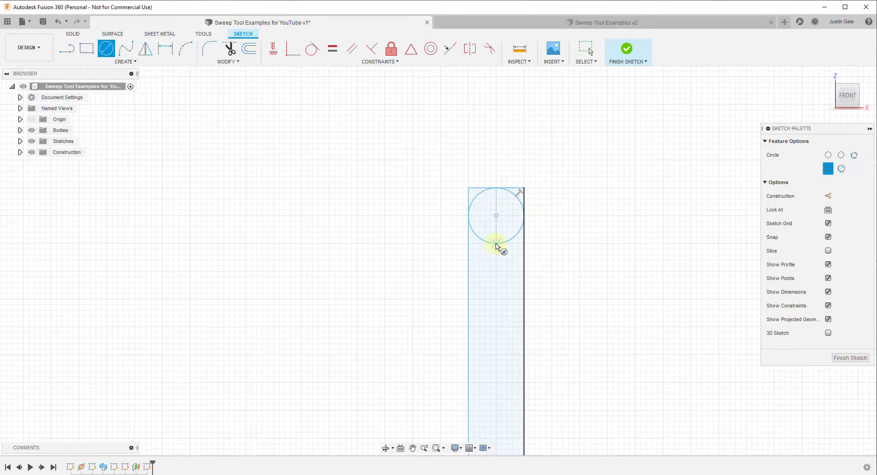
pyautogui.press('l')
pyautogui.click(496, 244)
pyautogui.click(468, 261)
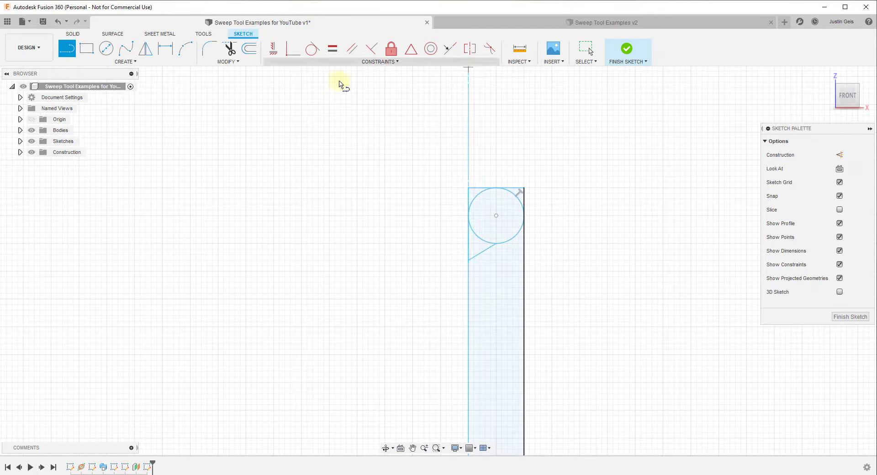
# Step: Trim the rectangle and circle into one outline with a rounded top and slanted notch, and finish the sketch
pyautogui.click(229, 48)
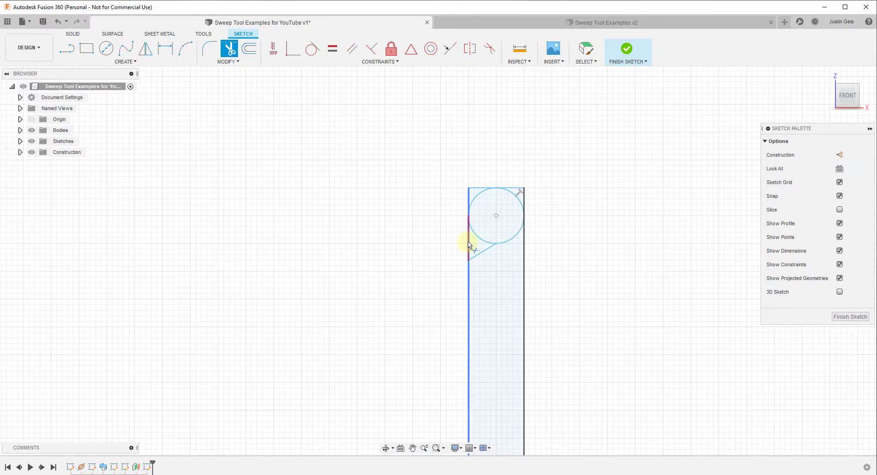
pyautogui.click(468, 242)
pyautogui.click(516, 236)
pyautogui.click(524, 198)
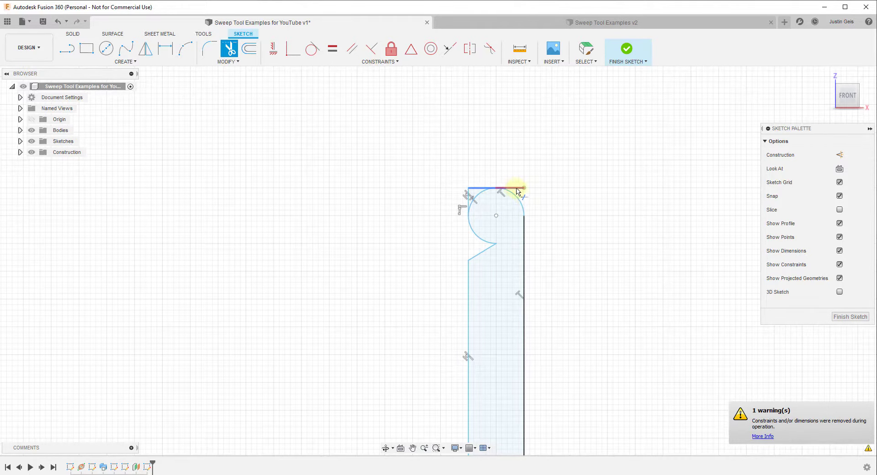
pyautogui.click(517, 191)
pyautogui.click(484, 188)
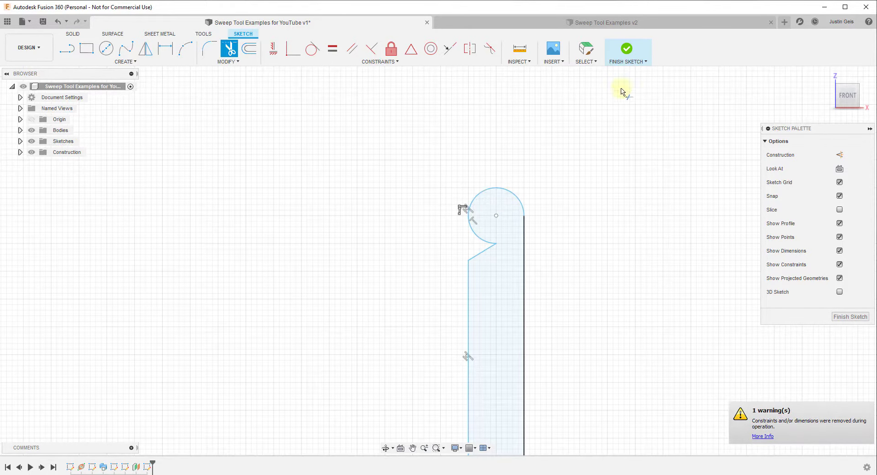
pyautogui.click(627, 48)
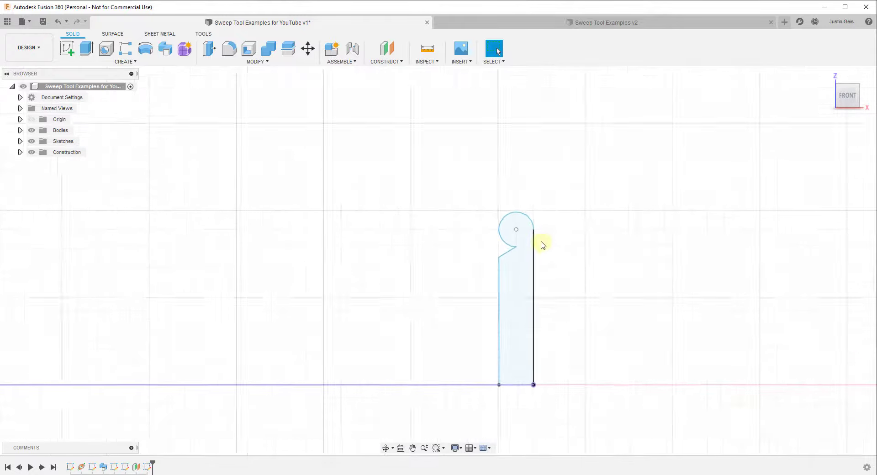
# Step: Start a single-path Sweep of the rounded profile along the chained edges of the square, with perpendicular orientation
pyautogui.click(828, 74)
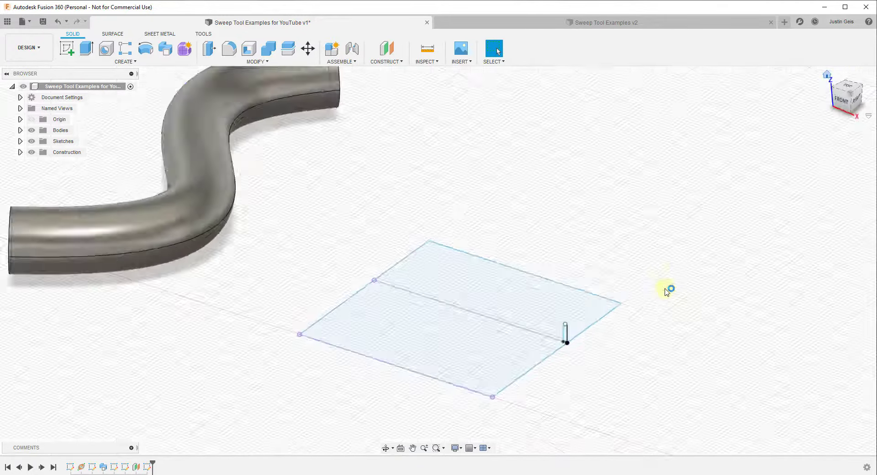
pyautogui.scroll(5, 574, 376)
pyautogui.scroll(-2, 574, 317)
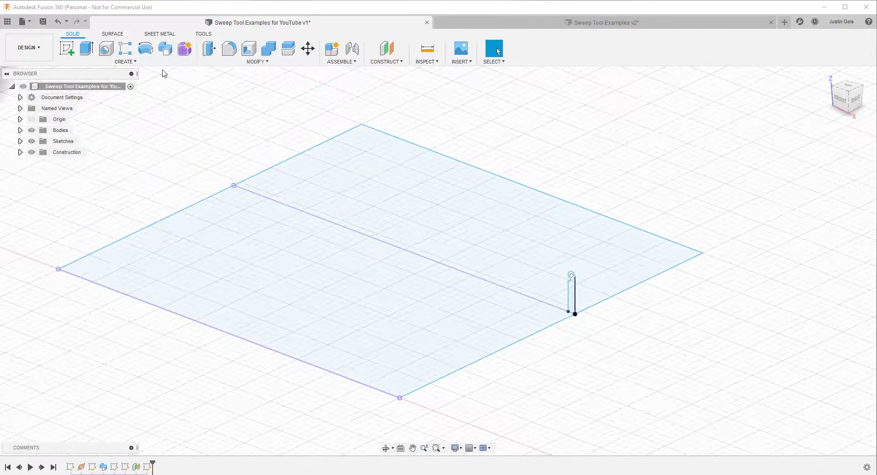
pyautogui.click(164, 51)
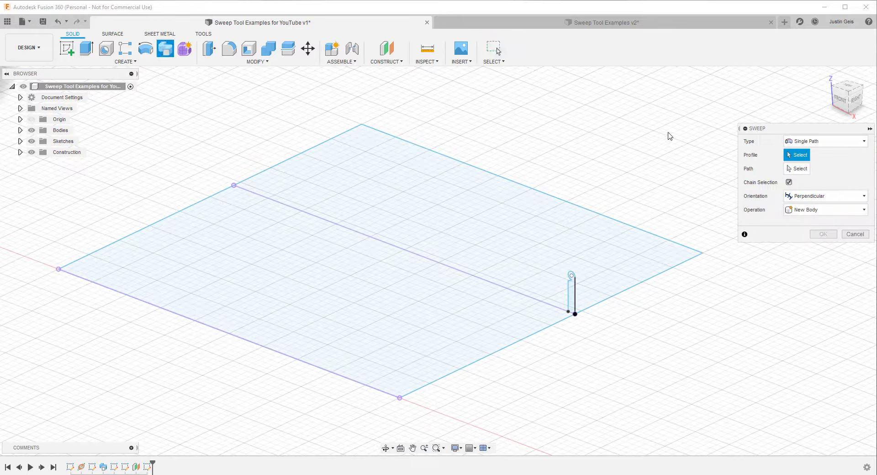
pyautogui.click(571, 295)
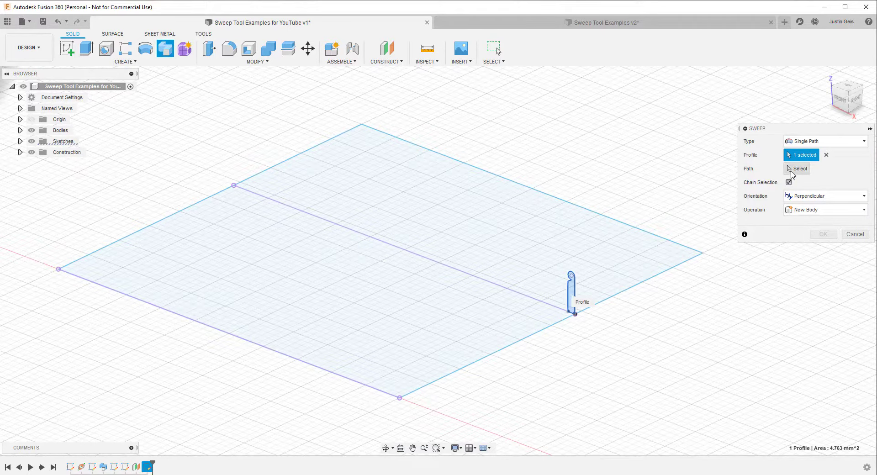
pyautogui.click(795, 168)
pyautogui.click(633, 289)
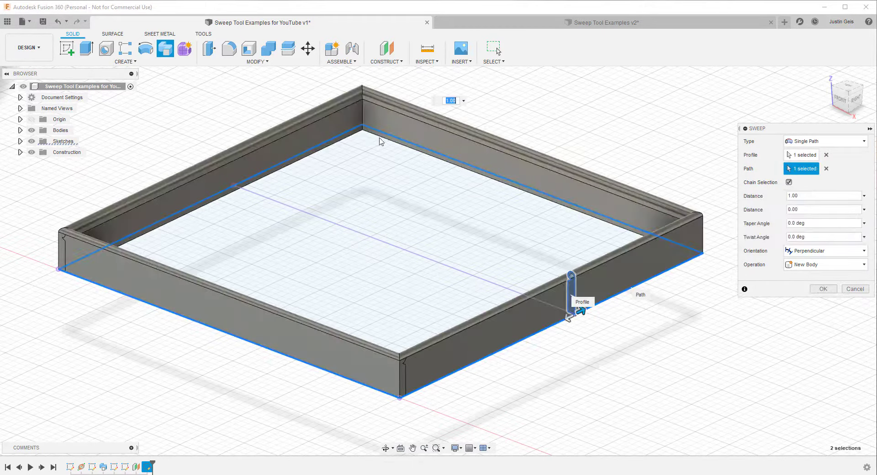
# Step: Examine the sweep preview from several angles, checking the mitred corners, the rounded top and the arrows at the profile
pyautogui.keyDown('shift'); pyautogui.moveTo(539, 214); pyautogui.dragTo(615, 220, button='middle'); pyautogui.keyUp('shift')
pyautogui.scroll(6, 652, 94)
pyautogui.keyDown('shift'); pyautogui.moveTo(645, 169); pyautogui.dragTo(622, 165, button='middle'); pyautogui.keyUp('shift')
pyautogui.scroll(-3, 622, 165)
pyautogui.scroll(5, 651, 107)
pyautogui.scroll(2, 648, 130)
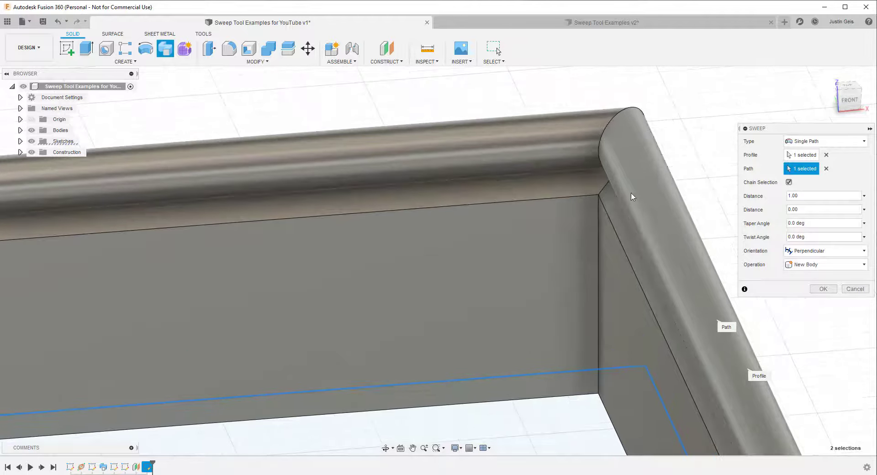
pyautogui.scroll(-8, 566, 124)
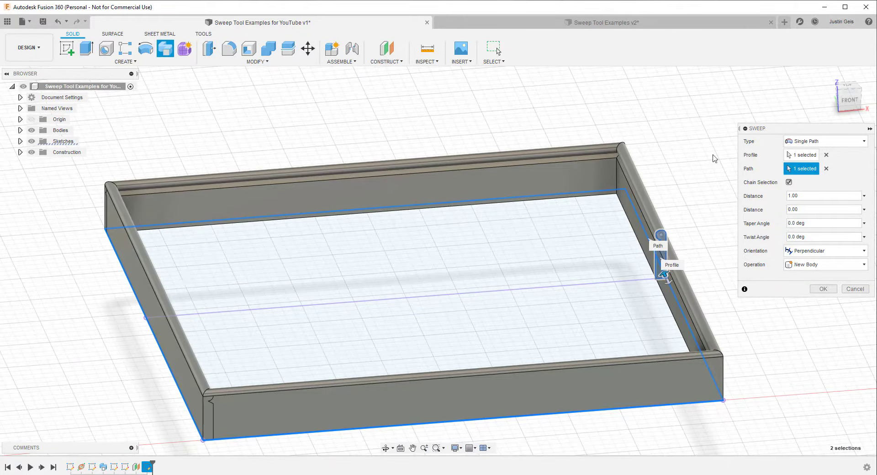
pyautogui.keyDown('shift'); pyautogui.moveTo(494, 373); pyautogui.dragTo(451, 378, button='middle'); pyautogui.keyUp('shift')
pyautogui.scroll(-5, 457, 373)
pyautogui.scroll(4, 653, 277)
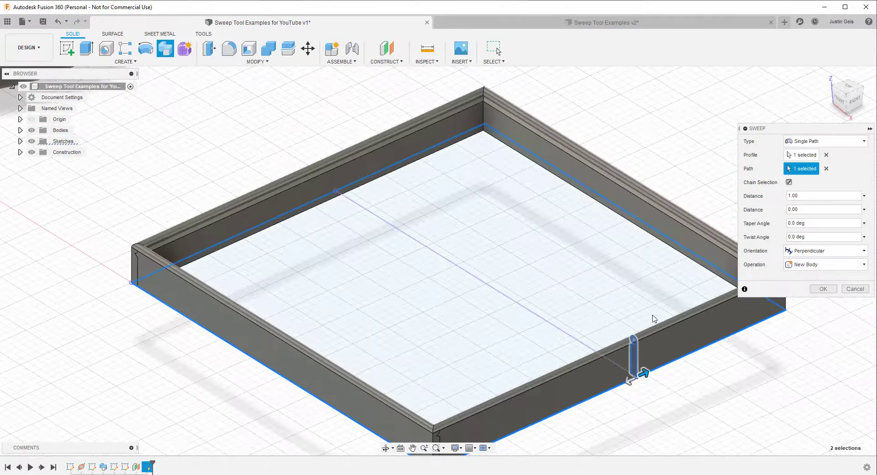
pyautogui.scroll(-5, 659, 310)
pyautogui.scroll(4, 638, 312)
pyautogui.scroll(-5, 654, 277)
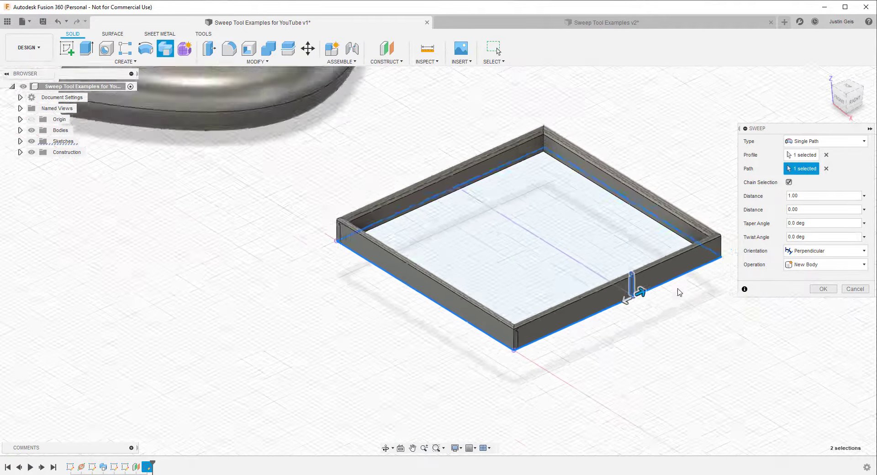
pyautogui.scroll(6, 628, 293)
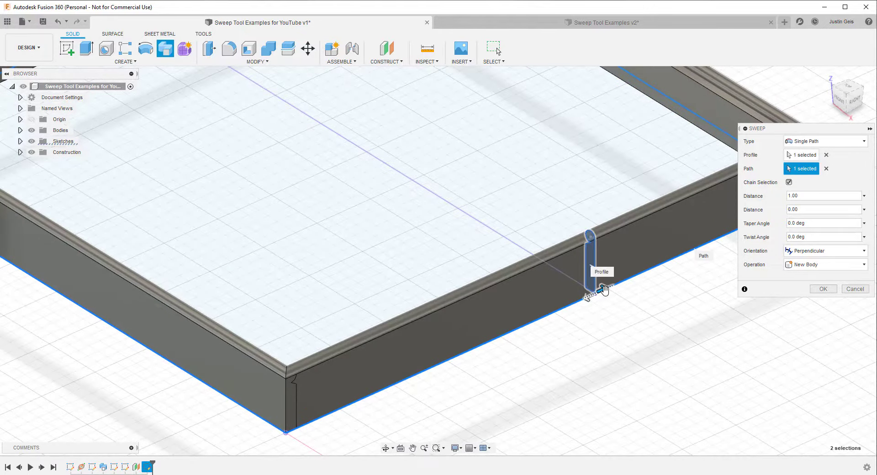
pyautogui.scroll(-5, 623, 215)
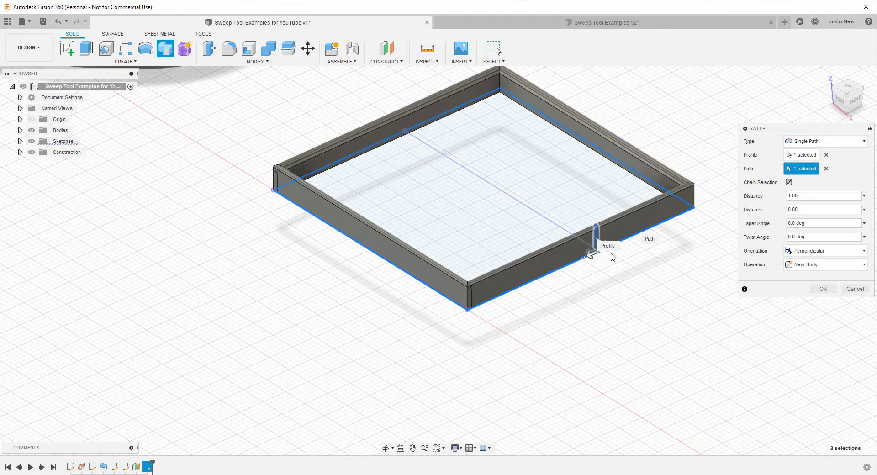
# Step: Limit the sweep to part of the square in both directions, with distances of about 0.19 and 0.27
pyautogui.scroll(3, 594, 255)
pyautogui.moveTo(601, 245); pyautogui.dragTo(542, 271)
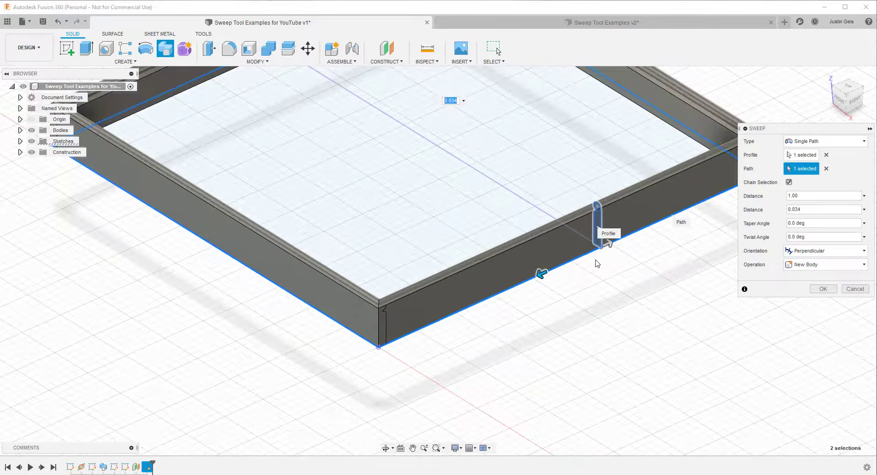
pyautogui.moveTo(607, 245); pyautogui.dragTo(681, 221)
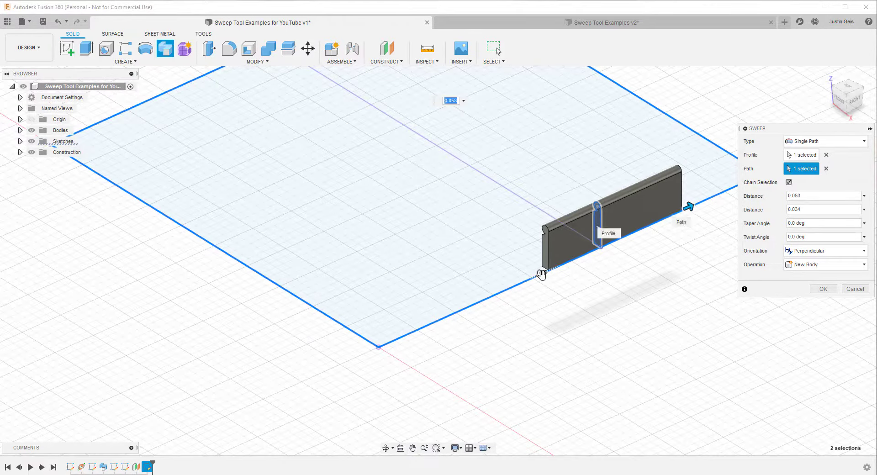
pyautogui.moveTo(542, 272); pyautogui.dragTo(293, 282)
pyautogui.scroll(-2, 441, 315)
pyautogui.moveTo(270, 260)
pyautogui.mouseDown()
pyautogui.moveTo(448, 333)
pyautogui.moveTo(456, 295)
pyautogui.moveTo(303, 313)
pyautogui.moveTo(274, 262)
pyautogui.mouseUp()
pyautogui.moveTo(628, 232); pyautogui.dragTo(590, 151)
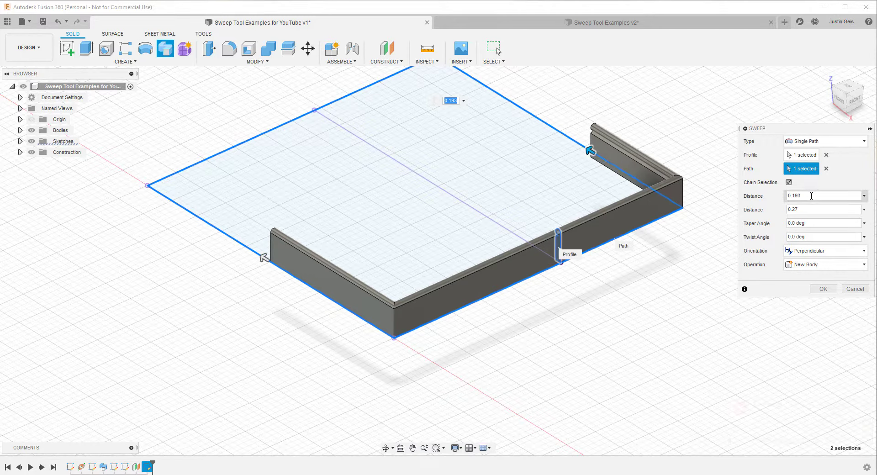
# Step: Set both sweep distances to 1
pyautogui.click(811, 196)
pyautogui.press('Tab')
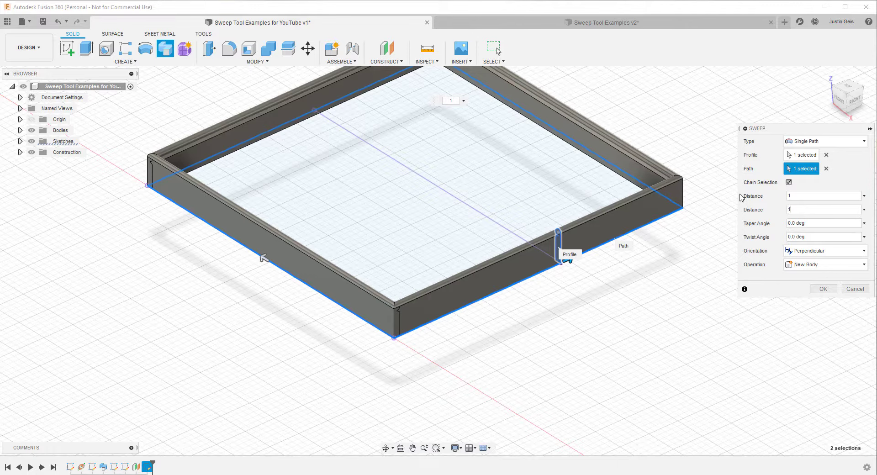
pyautogui.press('Tab')
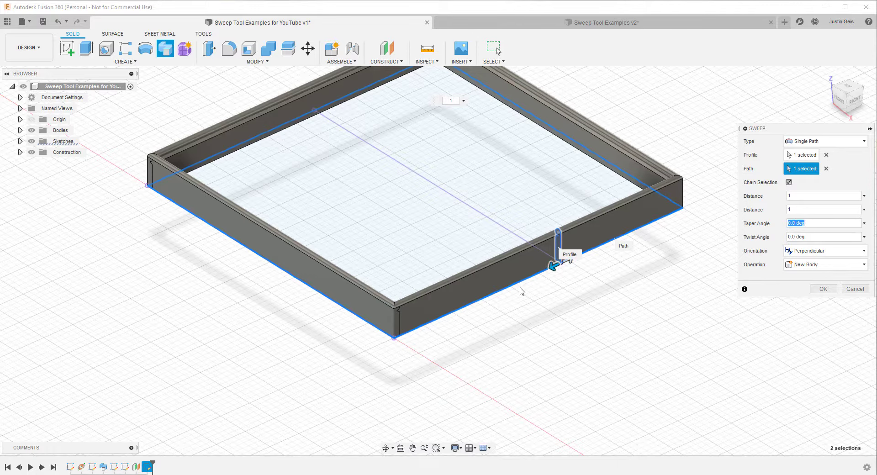
# Step: Set both sweep distances to 0.25
pyautogui.click(815, 196)
pyautogui.write('.25')
pyautogui.press('Tab')
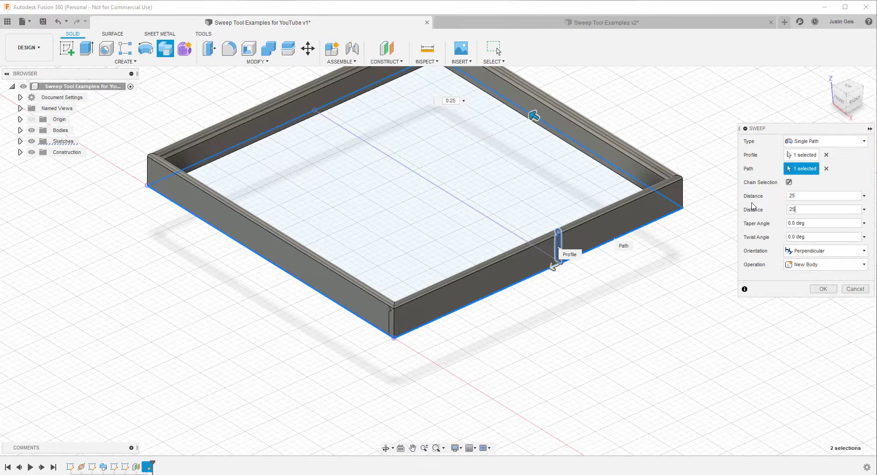
pyautogui.press('Tab')
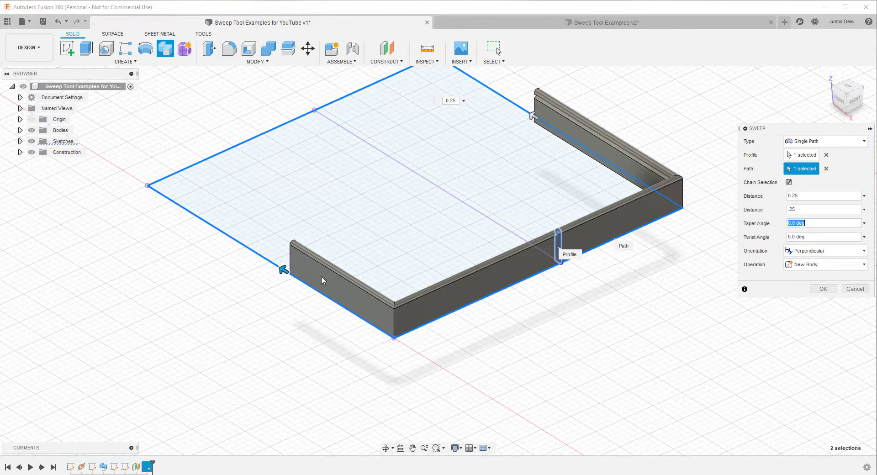
# Step: Extend the sweep around the whole square and create the closed frame
pyautogui.scroll(-2, 473, 228)
pyautogui.scroll(3, 615, 235)
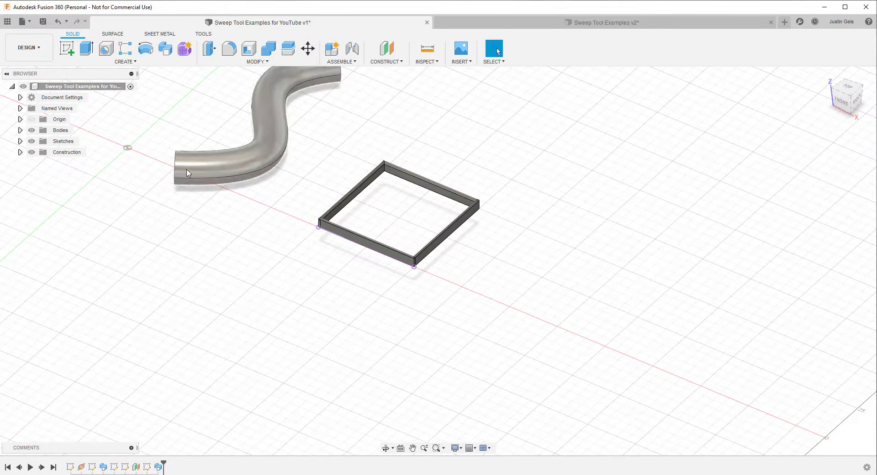
pyautogui.keyDown('shift'); pyautogui.moveTo(187, 174); pyautogui.dragTo(243, 213, button='middle'); pyautogui.keyUp('shift')
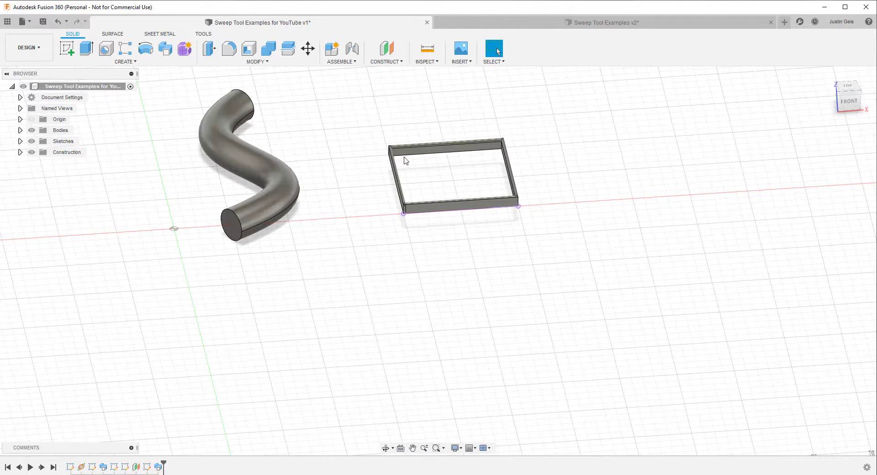
pyautogui.moveTo(668, 188); pyautogui.dragTo(570, 230, button='middle')
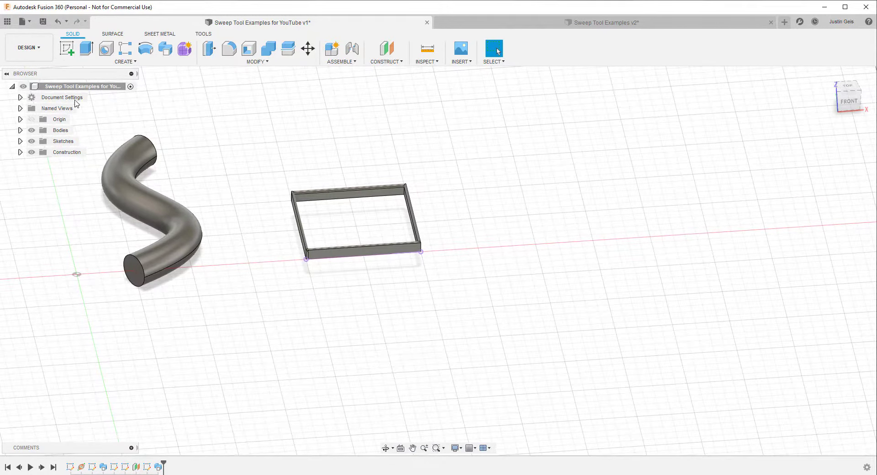
# Step: Sketch an S-shaped five-point fit point spline on the ground plane to the right of the square frame, starting at the red axis
pyautogui.click(67, 49)
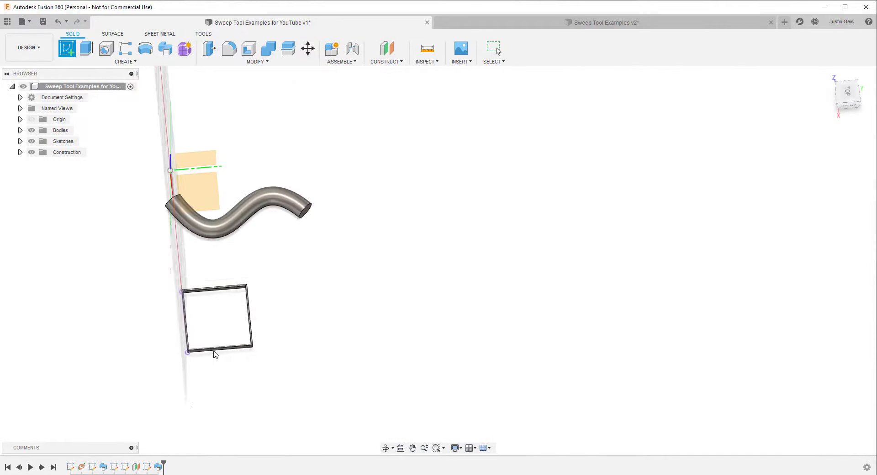
pyautogui.click(207, 188)
pyautogui.scroll(5, 591, 236)
pyautogui.click(126, 48)
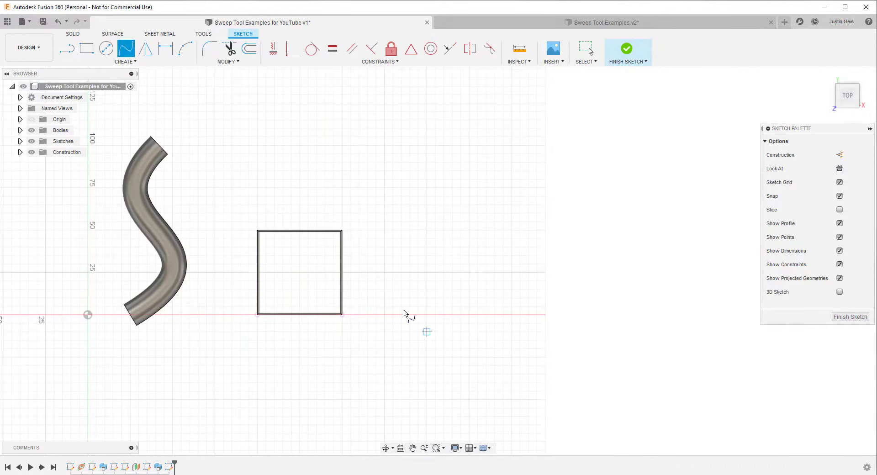
pyautogui.click(422, 313)
pyautogui.click(465, 251)
pyautogui.click(409, 206)
pyautogui.click(445, 137)
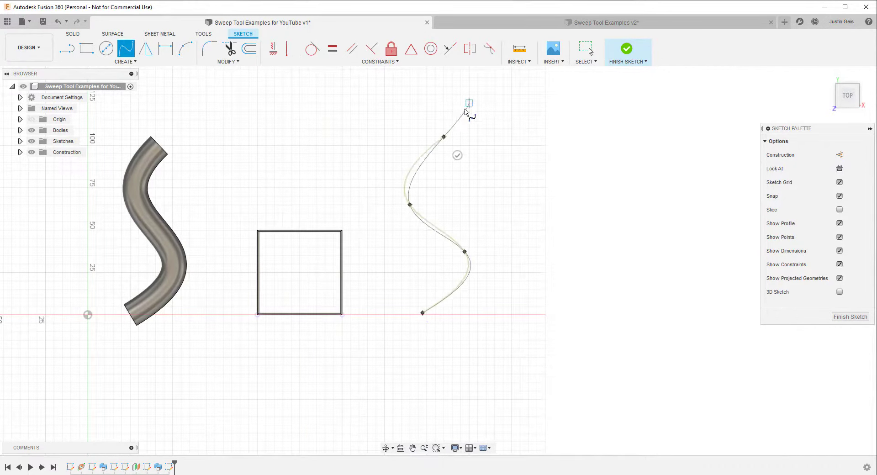
pyautogui.click(469, 103)
pyautogui.click(626, 50)
# Step: Create a construction plane along the new spline at its start point
pyautogui.click(392, 62)
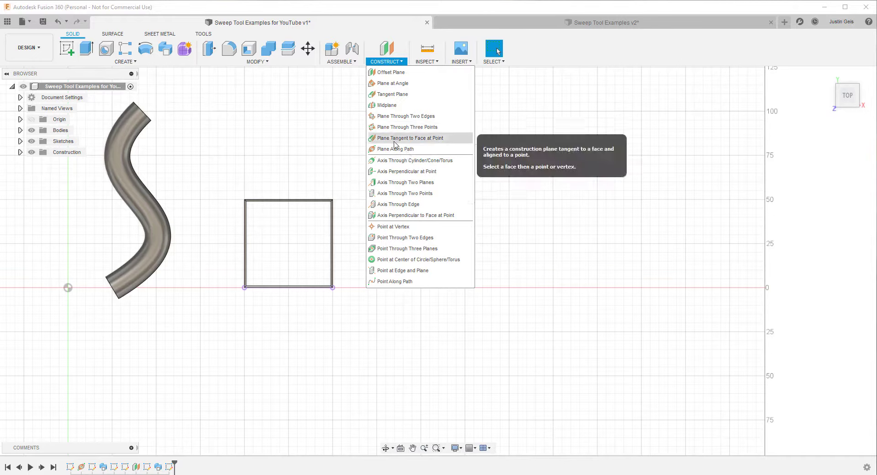
pyautogui.click(406, 149)
pyautogui.click(415, 281)
pyautogui.moveTo(423, 283); pyautogui.dragTo(416, 287)
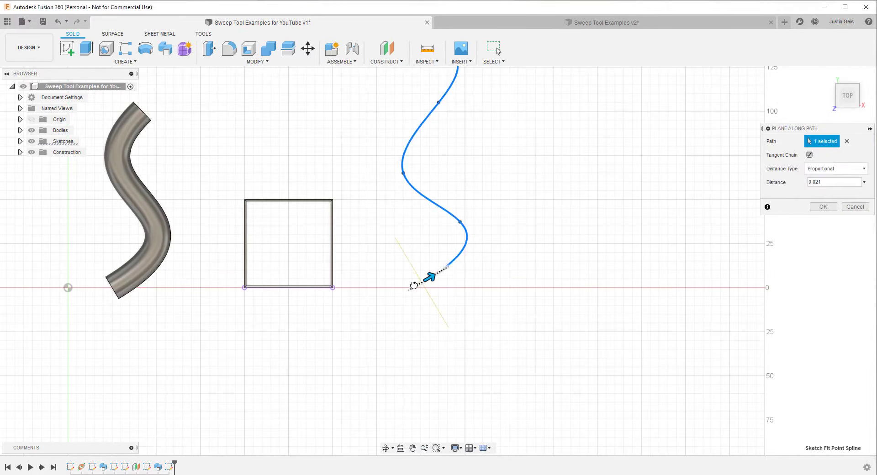
pyautogui.click(823, 207)
pyautogui.keyDown('shift'); pyautogui.moveTo(425, 334); pyautogui.dragTo(450, 259, button='middle'); pyautogui.keyUp('shift')
pyautogui.keyDown('shift'); pyautogui.moveTo(456, 195); pyautogui.dragTo(438, 199, button='middle'); pyautogui.keyUp('shift')
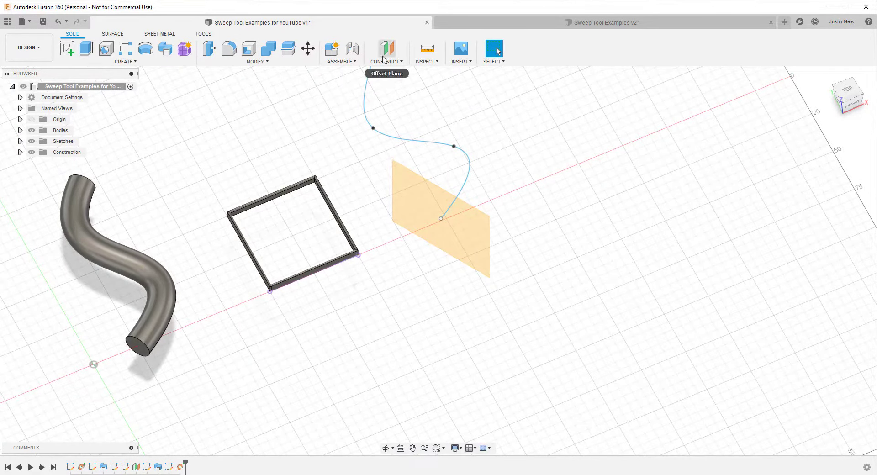
# Step: Sketch a small rectangle on the new construction plane, centered on the spline's start point
pyautogui.click(67, 52)
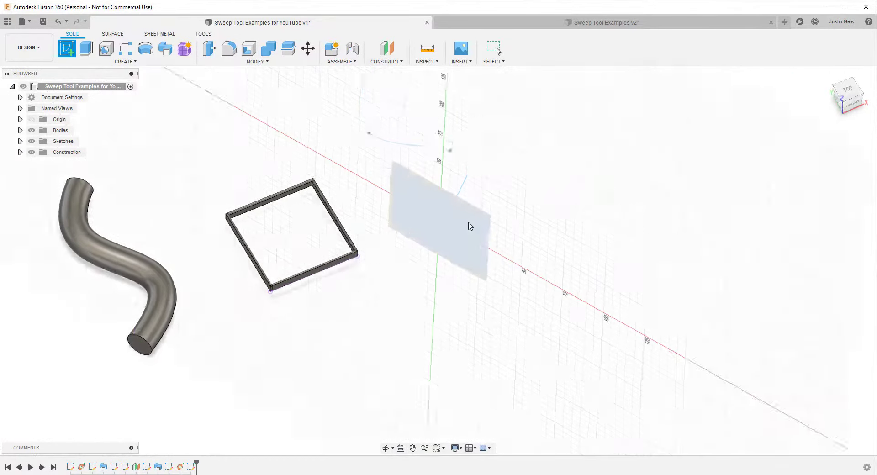
pyautogui.click(467, 226)
pyautogui.scroll(5, 395, 280)
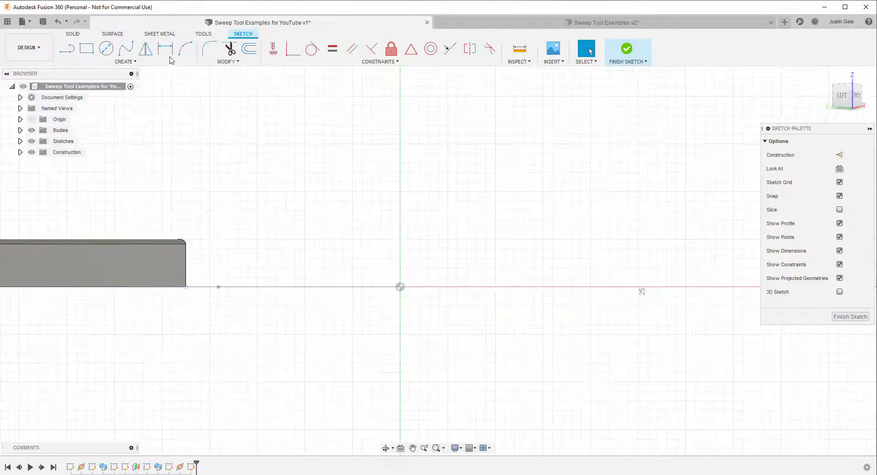
pyautogui.click(126, 61)
pyautogui.moveTo(94, 83)
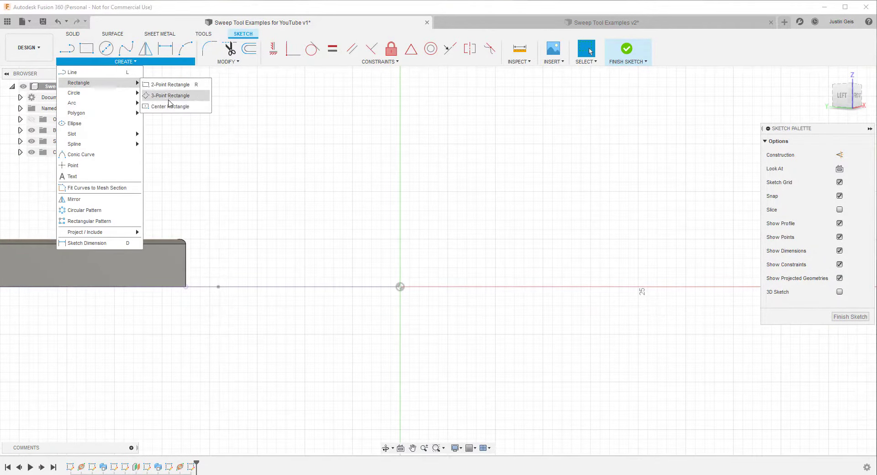
pyautogui.click(171, 96)
pyautogui.click(401, 287)
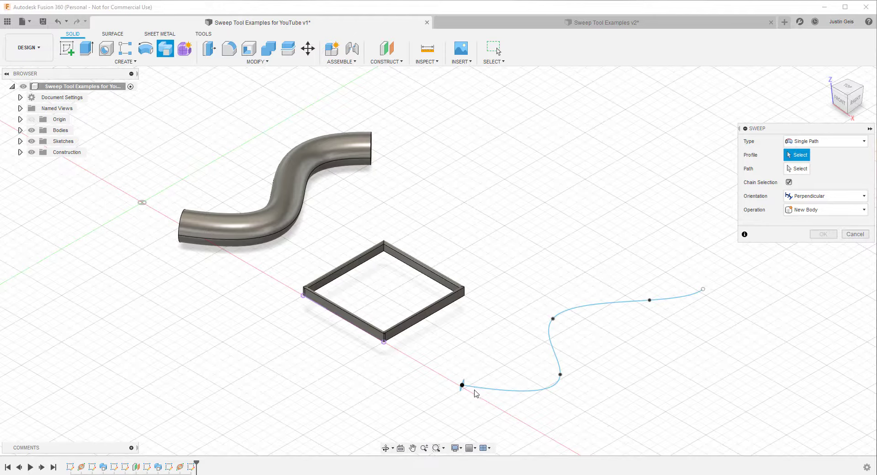
# Step: Select the small rectangle as the sweep profile and the new spline as the path
pyautogui.scroll(5, 463, 386)
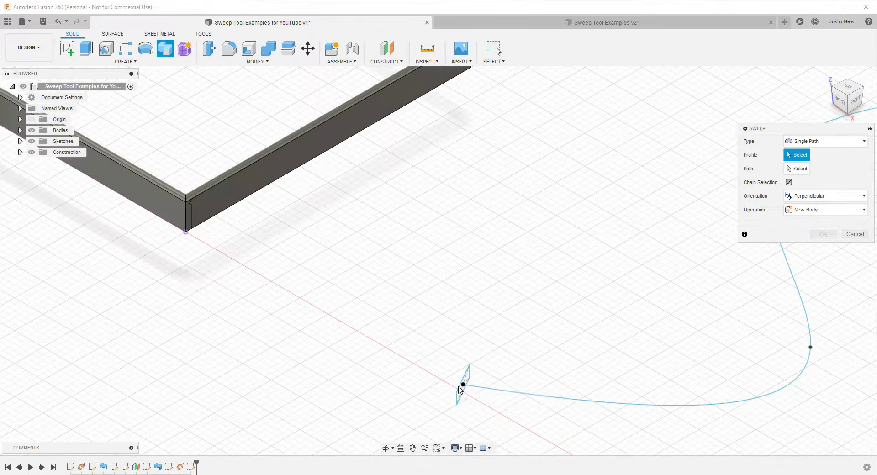
pyautogui.click(460, 383)
pyautogui.scroll(-5, 460, 383)
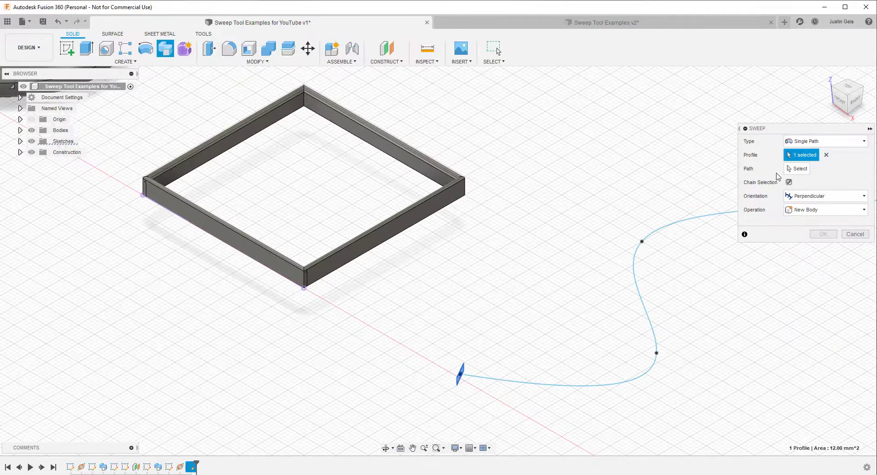
pyautogui.click(674, 282)
pyautogui.moveTo(575, 248)
pyautogui.keyDown('shift'); pyautogui.mouseDown(button='middle')
pyautogui.moveTo(737, 276)
pyautogui.moveTo(569, 254)
pyautogui.mouseUp(button='middle'); pyautogui.keyUp('shift')
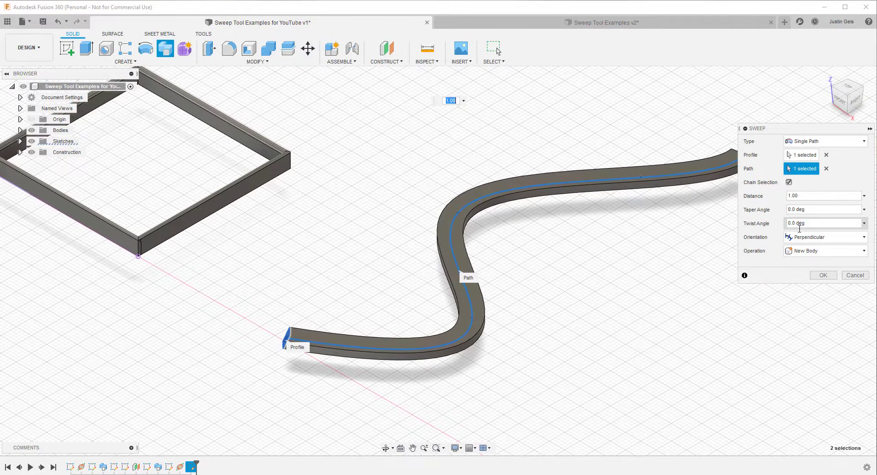
# Step: Set the sweep's taper angle to 1 degree
pyautogui.click(790, 215)
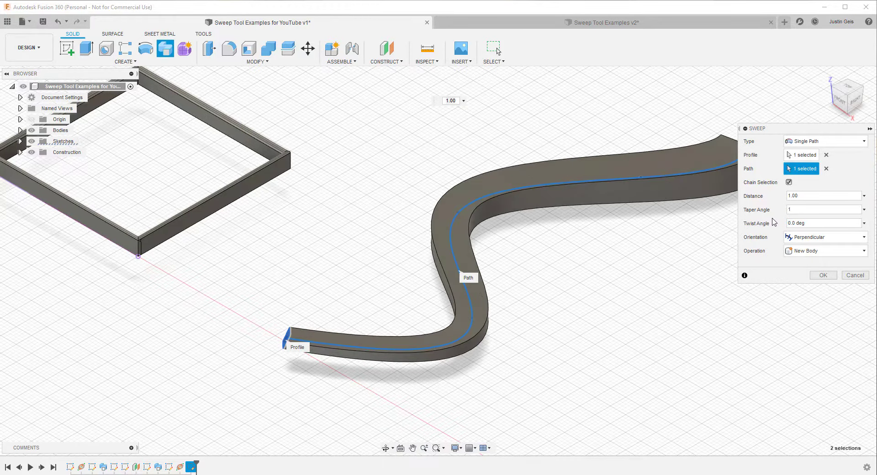
pyautogui.scroll(-4, 594, 312)
pyautogui.scroll(3, 597, 284)
pyautogui.keyDown('shift'); pyautogui.moveTo(539, 315); pyautogui.dragTo(459, 320, button='middle'); pyautogui.keyUp('shift')
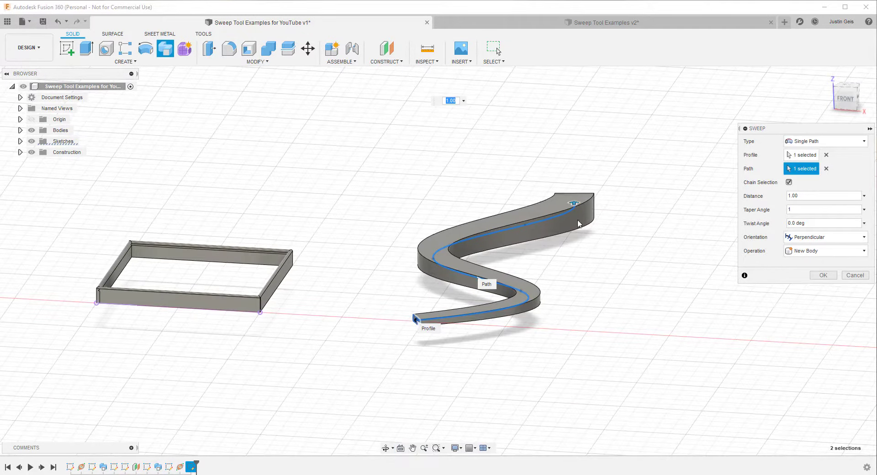
# Step: Try to extend the sweep beyond the path's end with distances of 2 and 1.5
pyautogui.click(801, 195)
pyautogui.write('2')
pyautogui.press('Tab')
pyautogui.click(818, 195)
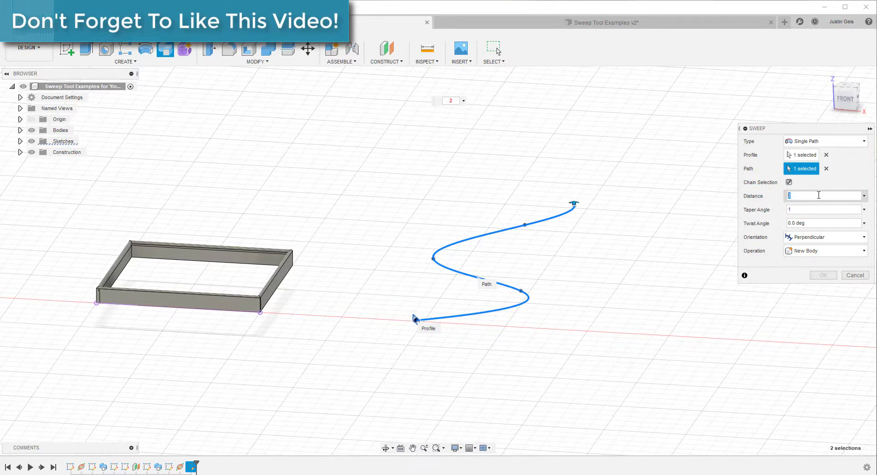
pyautogui.write('1.5')
pyautogui.press('Tab')
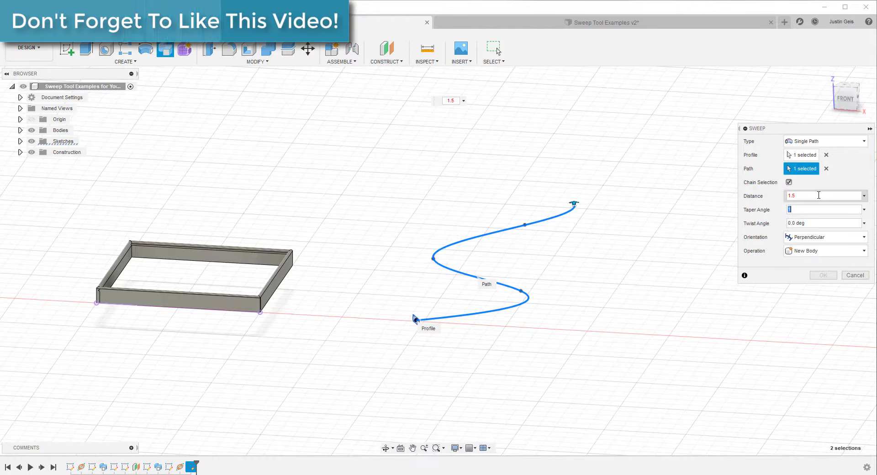
# Step: Return the sweep distance to 1 and try a taper angle of 1.8 degrees with a twist angle of 45
pyautogui.click(819, 196)
pyautogui.write('1.8')
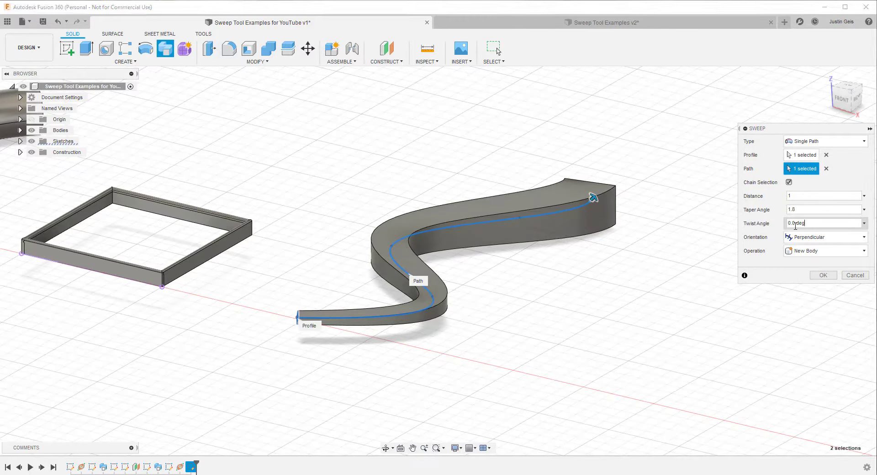
pyautogui.click(817, 223)
pyautogui.press('Return')
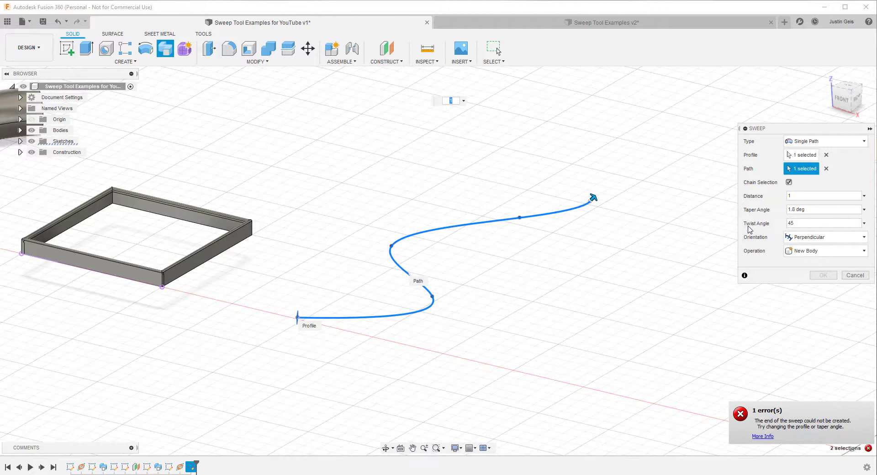
# Step: Reduce the taper angle to 1 degree and examine the twist at the far end of the sweep
pyautogui.click(798, 208)
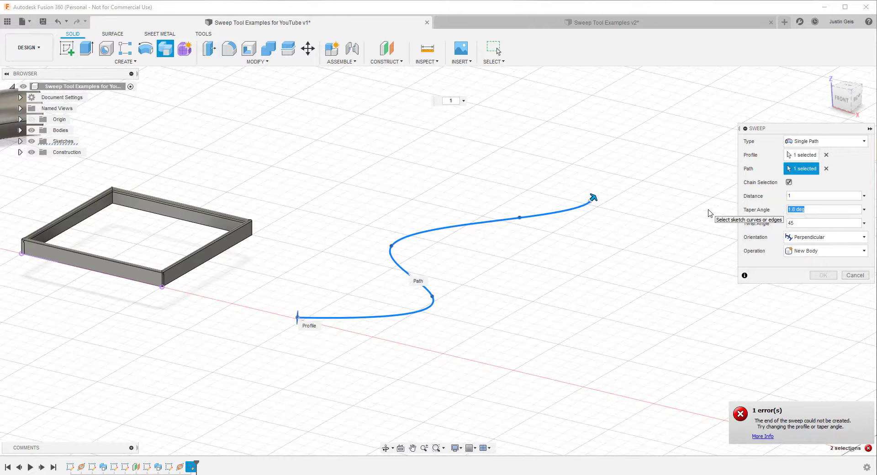
pyautogui.write('1')
pyautogui.press('Tab')
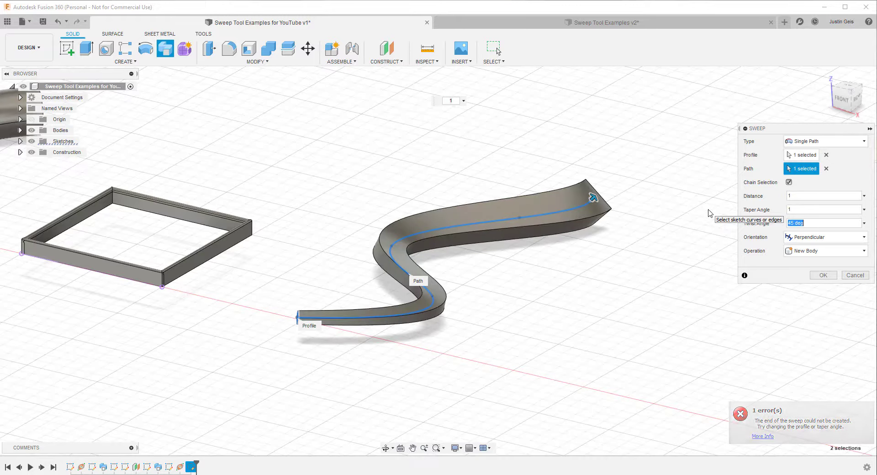
pyautogui.keyDown('shift'); pyautogui.moveTo(629, 242); pyautogui.dragTo(529, 233, button='middle'); pyautogui.keyUp('shift')
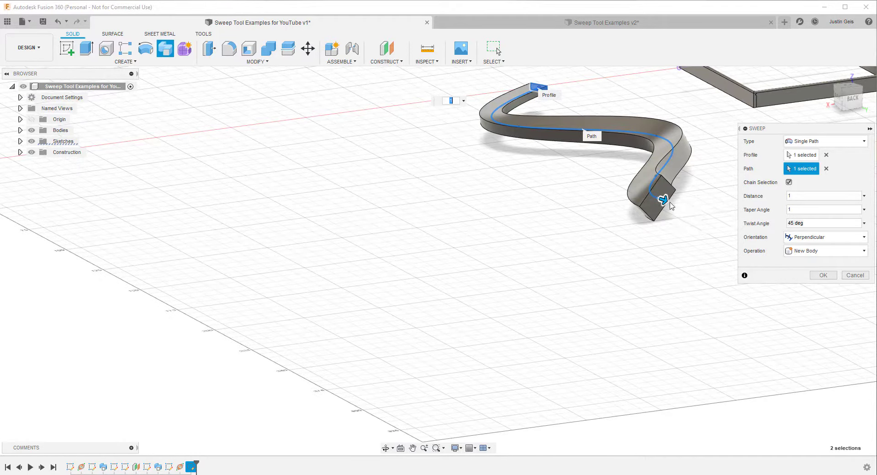
pyautogui.scroll(2, 704, 163)
pyautogui.scroll(-3, 550, 288)
pyautogui.scroll(3, 645, 173)
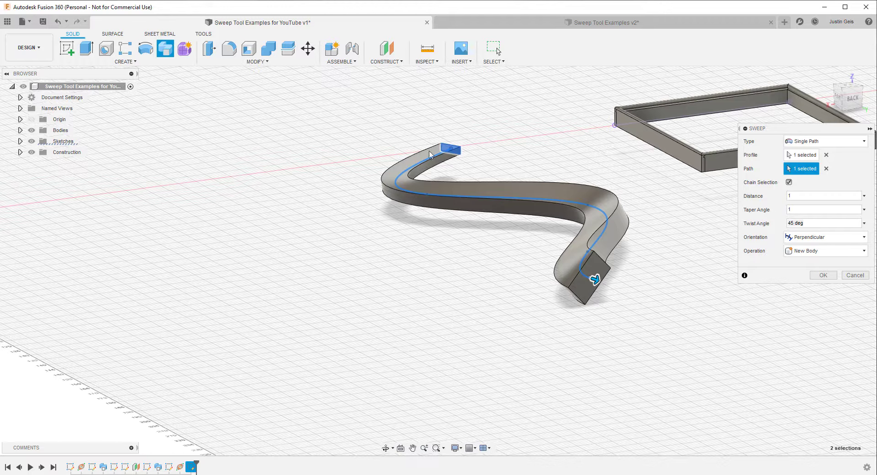
# Step: Set the twist angle to 90 degrees and create the tapered, twisted sweep as a new body
pyautogui.click(783, 223)
pyautogui.write('90')
pyautogui.press('Return')
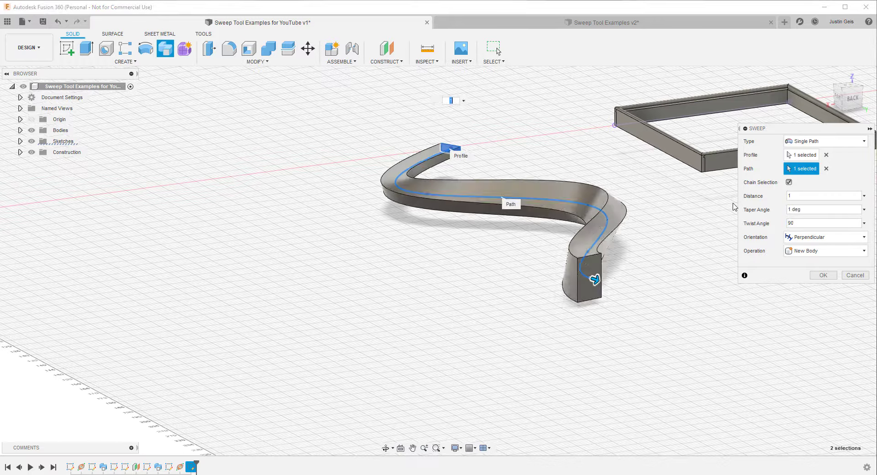
pyautogui.click(823, 276)
pyautogui.keyDown('shift'); pyautogui.moveTo(519, 241); pyautogui.dragTo(608, 228, button='middle'); pyautogui.keyUp('shift')
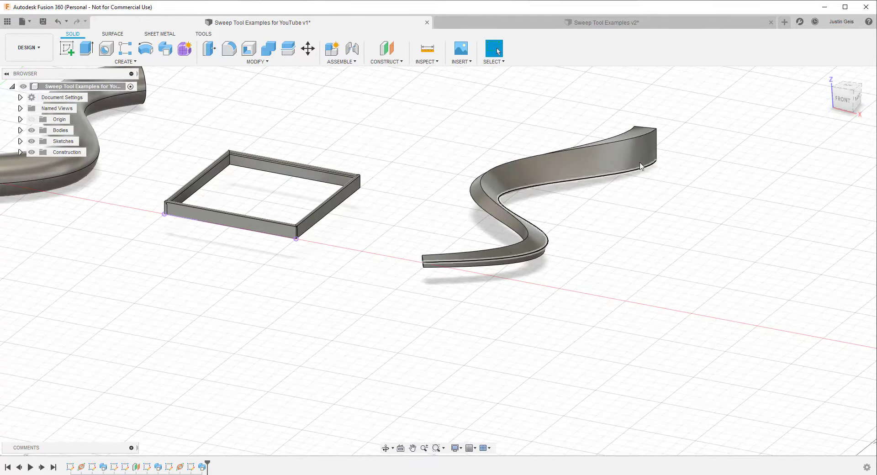
pyautogui.scroll(-1, 550, 198)
pyautogui.moveTo(579, 187); pyautogui.dragTo(536, 184, button='middle')
pyautogui.scroll(1, 537, 184)
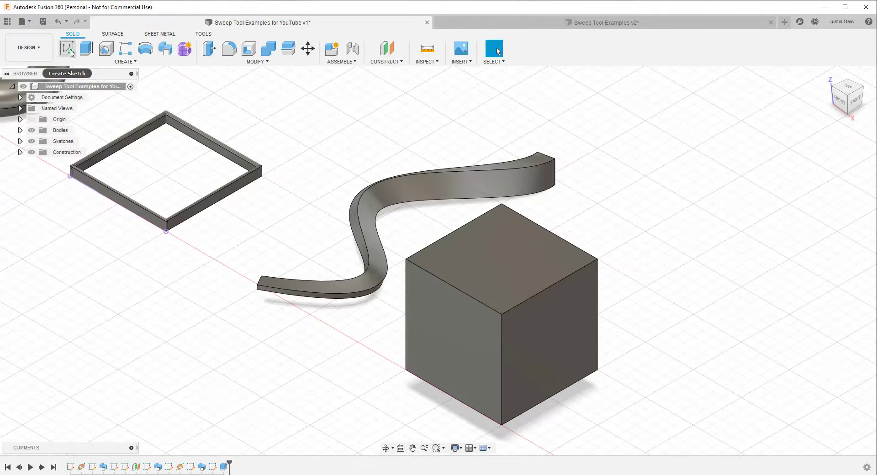
# Step: Sketch a small triangle with lines on the cube's front face, enclosing its upper right corner
pyautogui.click(67, 49)
pyautogui.click(464, 339)
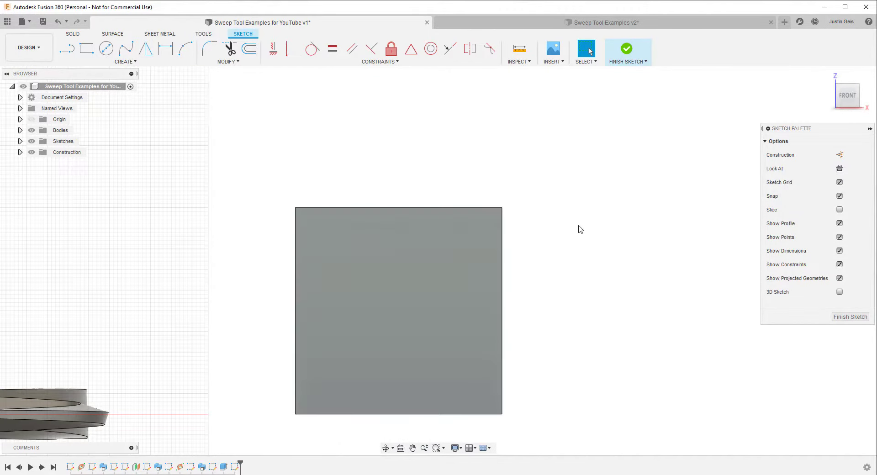
pyautogui.press('l')
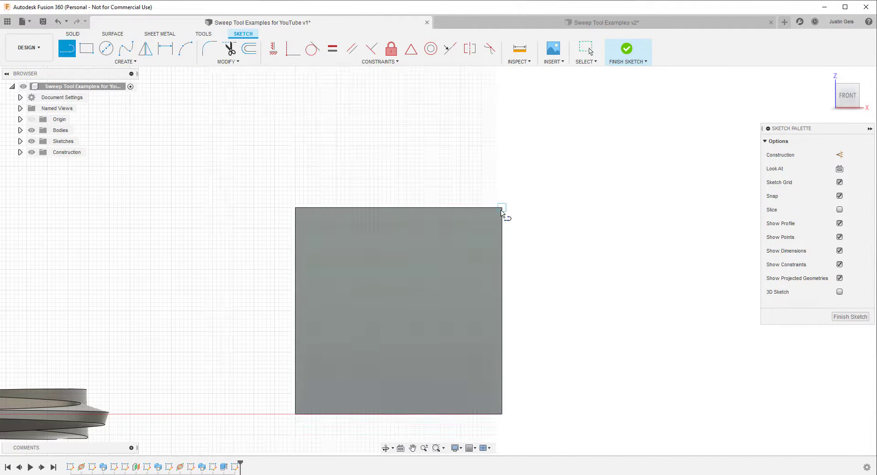
pyautogui.click(501, 210)
pyautogui.doubleClick(473, 208)
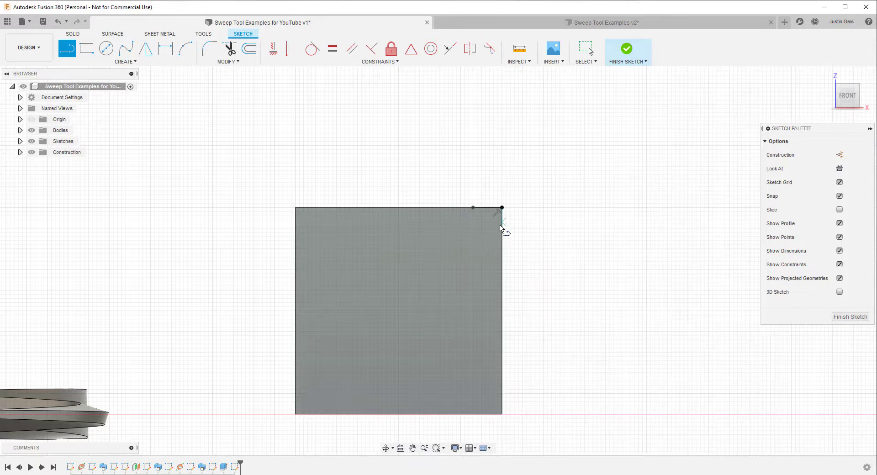
pyautogui.click(473, 208)
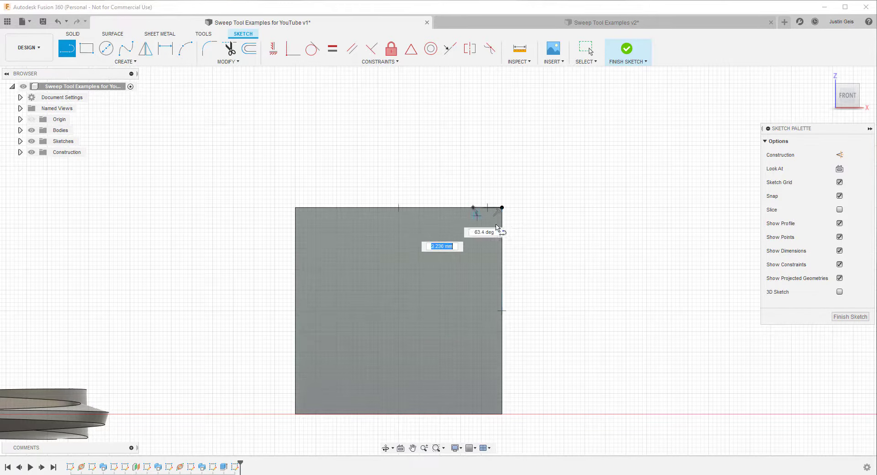
pyautogui.click(502, 236)
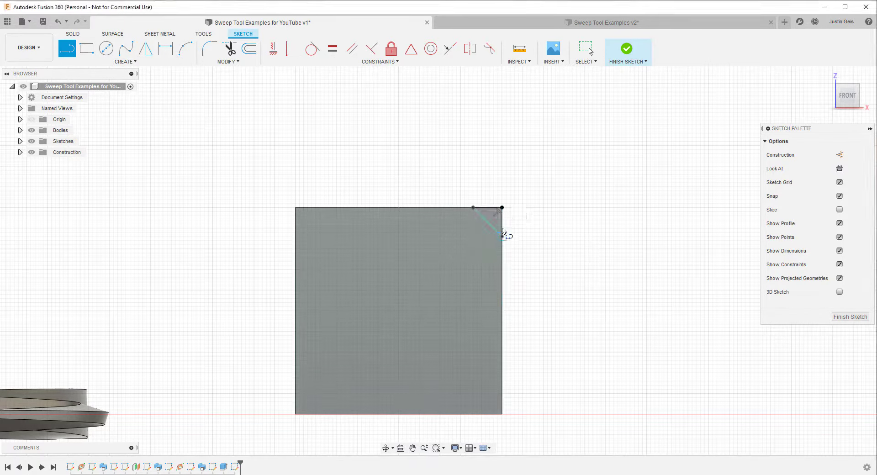
pyautogui.click(501, 209)
pyautogui.click(502, 237)
# Step: Draw a narrow horizontal rectangle across the right edge of the cube's front face and finish the sketch
pyautogui.press('r')
pyautogui.click(510, 282)
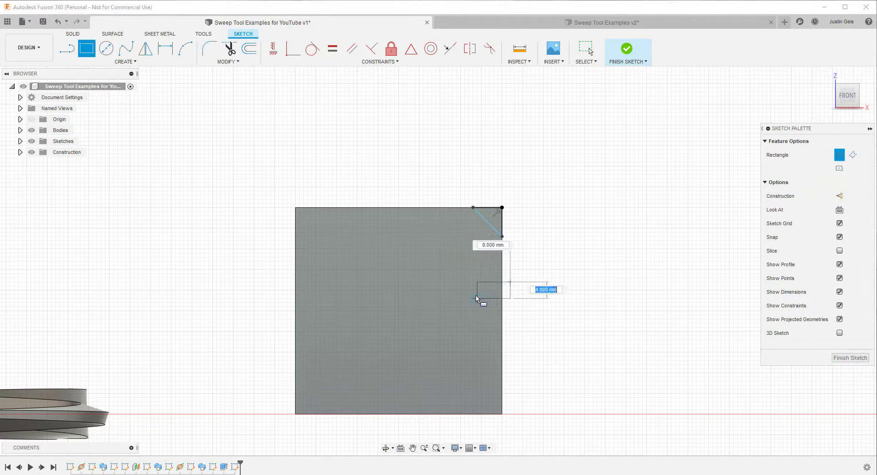
pyautogui.click(471, 294)
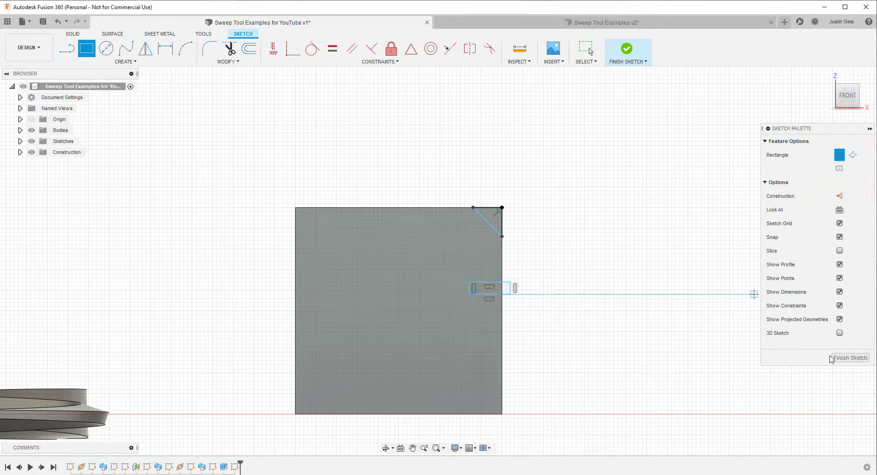
pyautogui.click(850, 358)
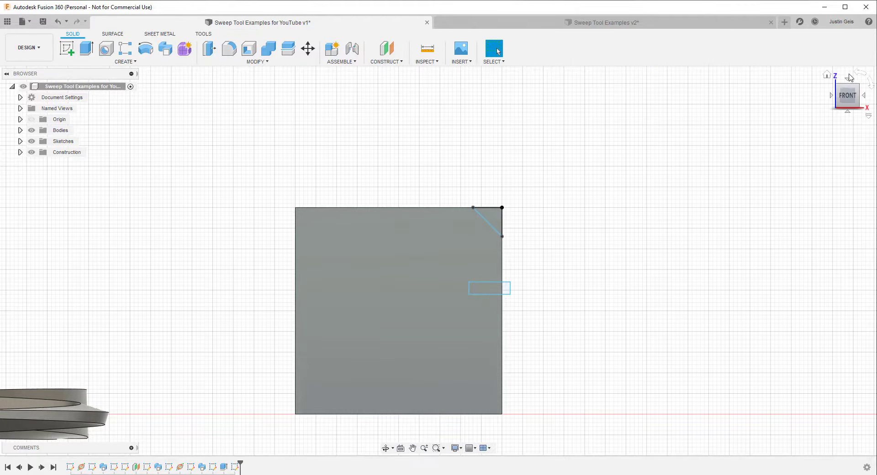
pyautogui.click(827, 75)
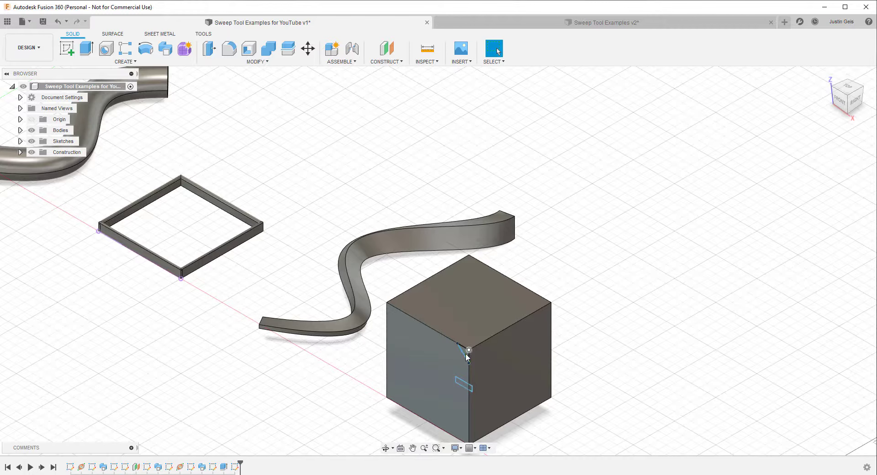
# Step: Set up a Sweep cut with the corner triangle as profile and the loop of the cube's top edges as path
pyautogui.click(167, 53)
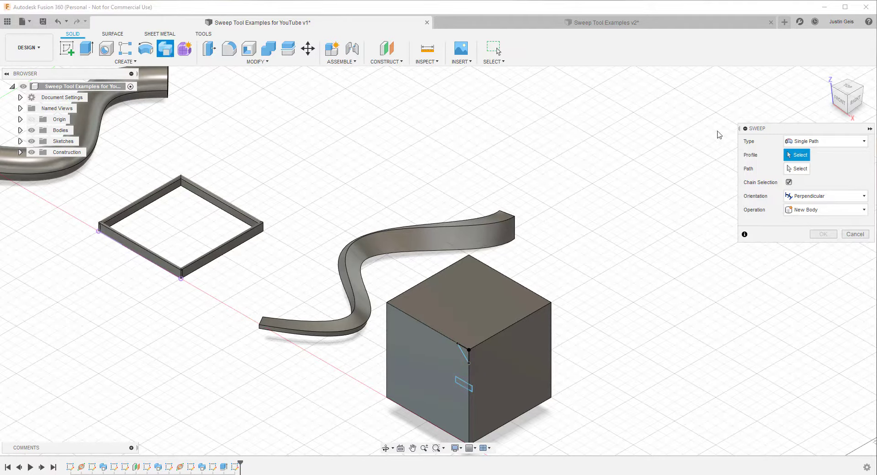
pyautogui.scroll(3, 463, 361)
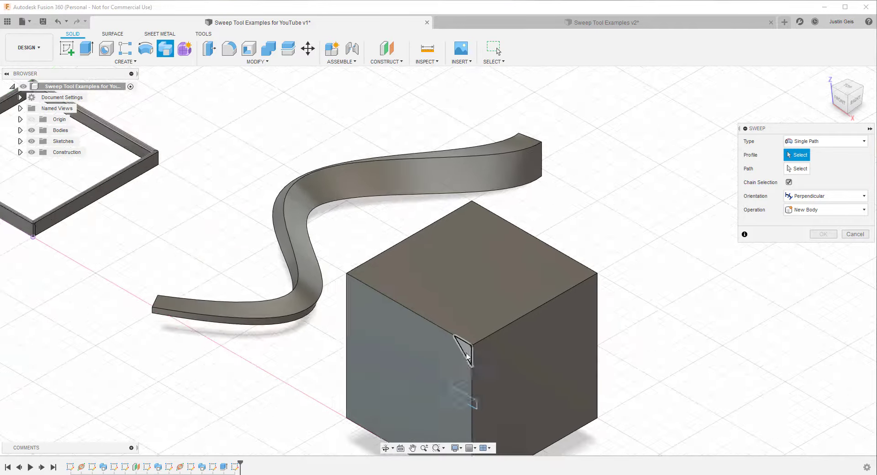
pyautogui.click(462, 350)
pyautogui.click(797, 169)
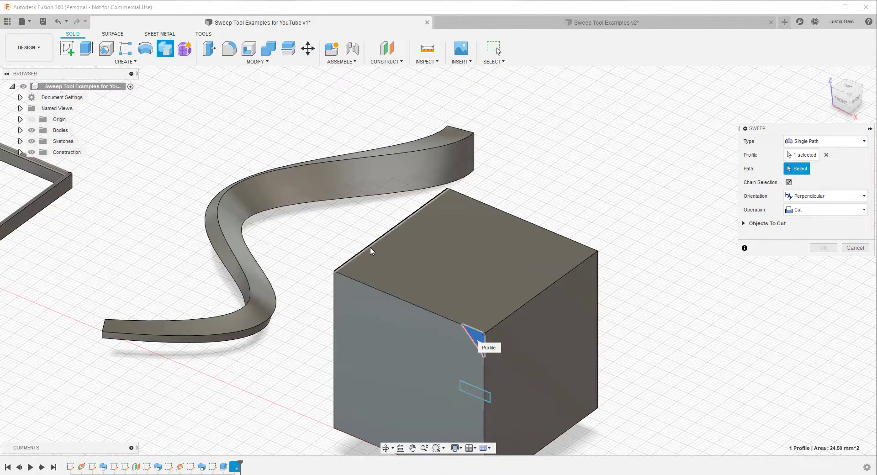
pyautogui.click(369, 247)
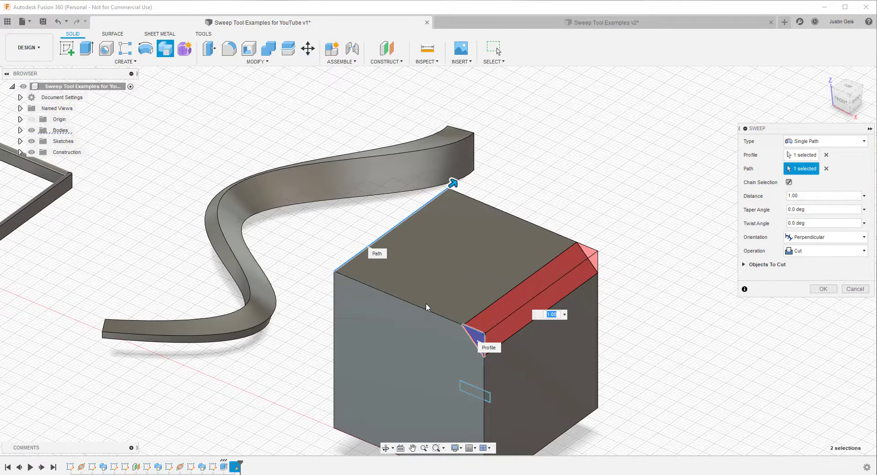
pyautogui.click(387, 237)
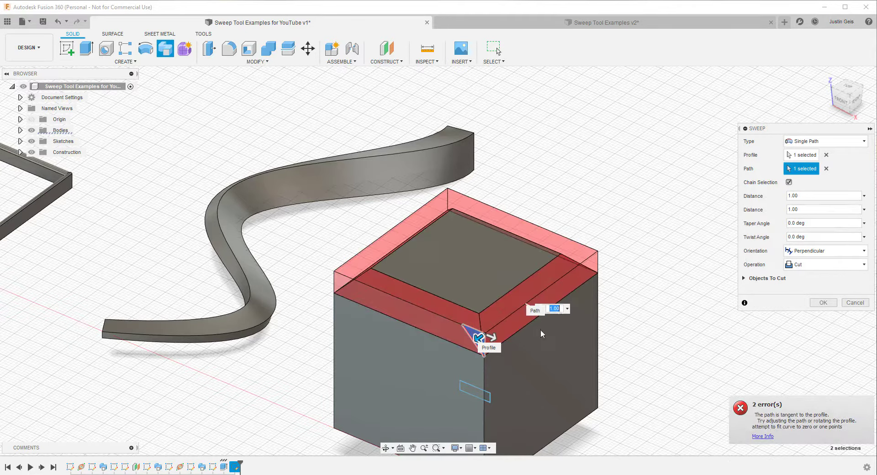
pyautogui.keyDown('shift'); pyautogui.moveTo(586, 280); pyautogui.dragTo(558, 283, button='middle'); pyautogui.keyUp('shift')
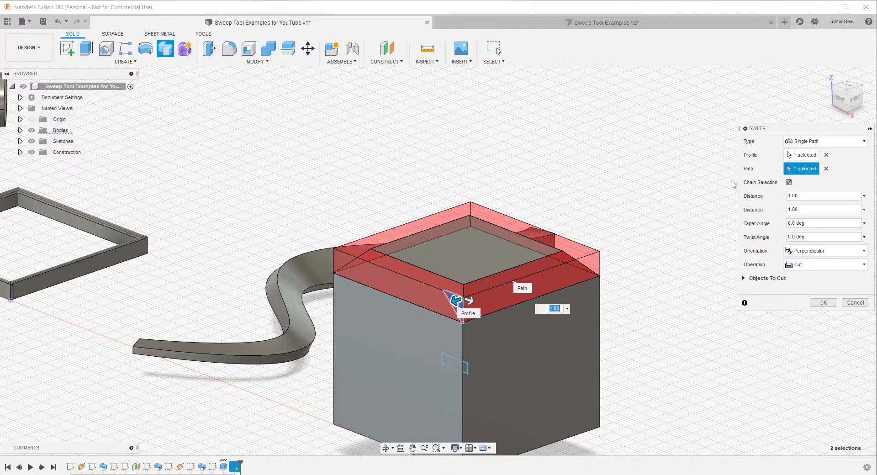
# Step: Add the part of the small rectangle inside the front face as a second profile and complete the sweep as a Cut
pyautogui.click(816, 156)
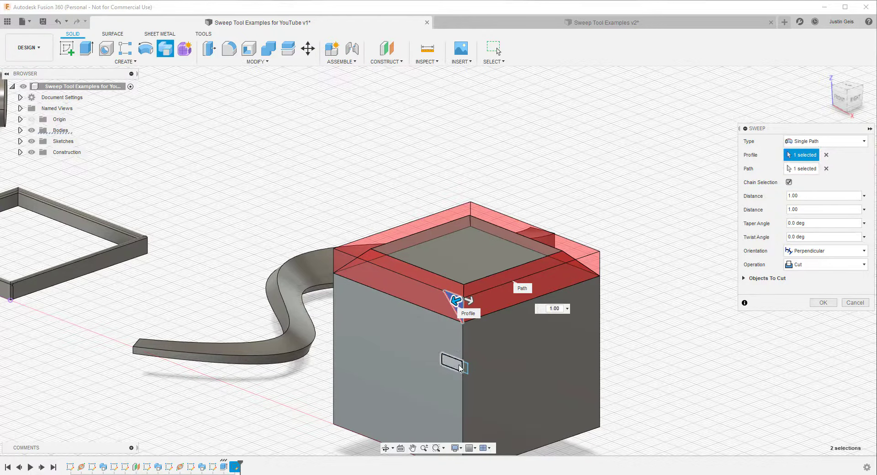
pyautogui.click(457, 366)
pyautogui.scroll(2, 461, 320)
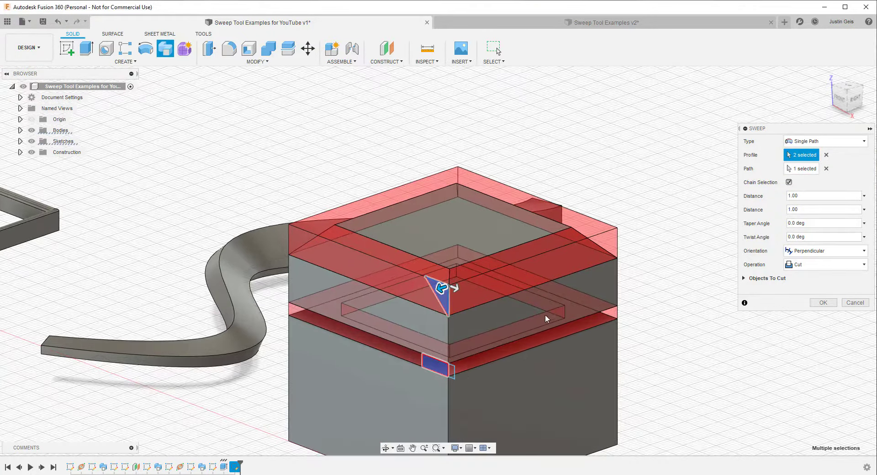
pyautogui.scroll(-3, 512, 303)
pyautogui.scroll(5, 481, 320)
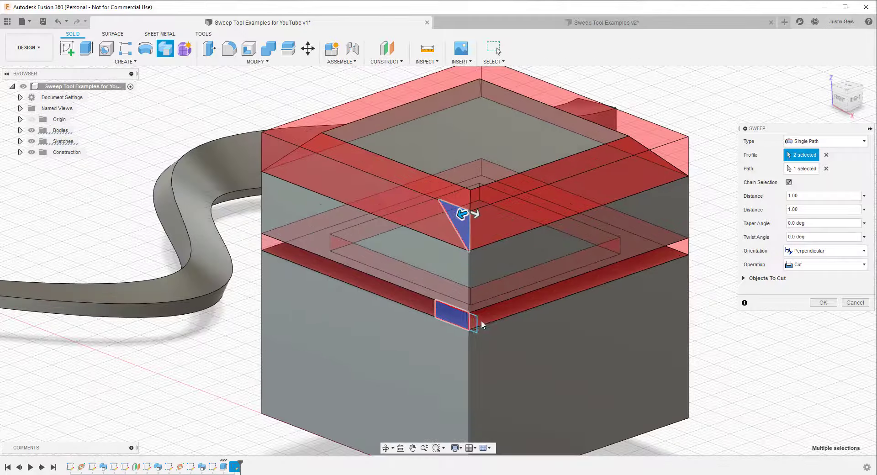
pyautogui.click(807, 266)
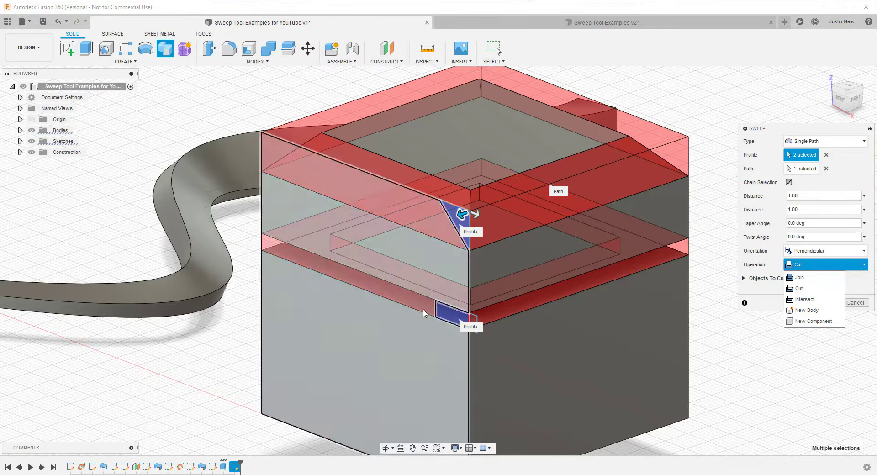
pyautogui.click(866, 284)
pyautogui.click(817, 303)
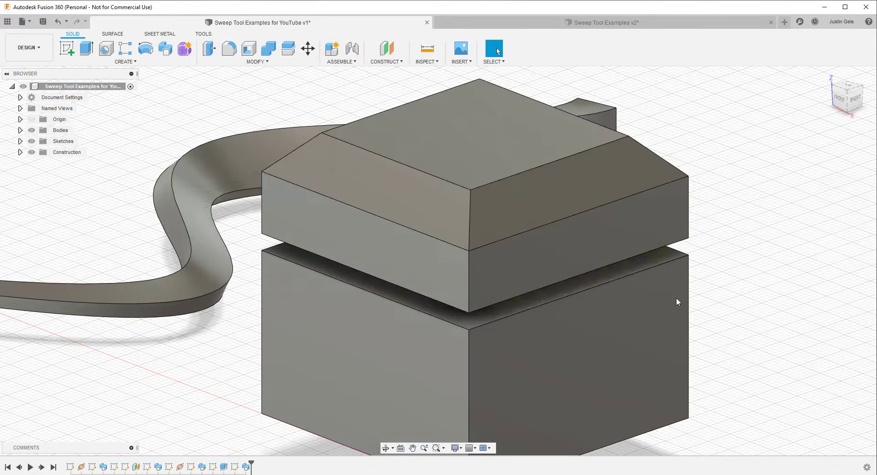
pyautogui.scroll(-4, 676, 297)
pyautogui.keyDown('shift'); pyautogui.moveTo(623, 264); pyautogui.dragTo(625, 242, button='middle'); pyautogui.keyUp('shift')
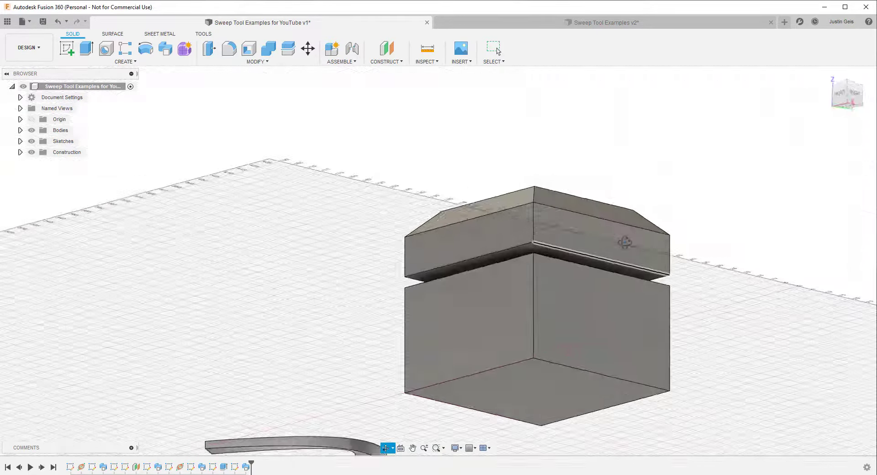
# Step: Sketch one large open arc on the horizontal plane, starting on the red axis beyond the cube, and finish the sketch
pyautogui.click(112, 34)
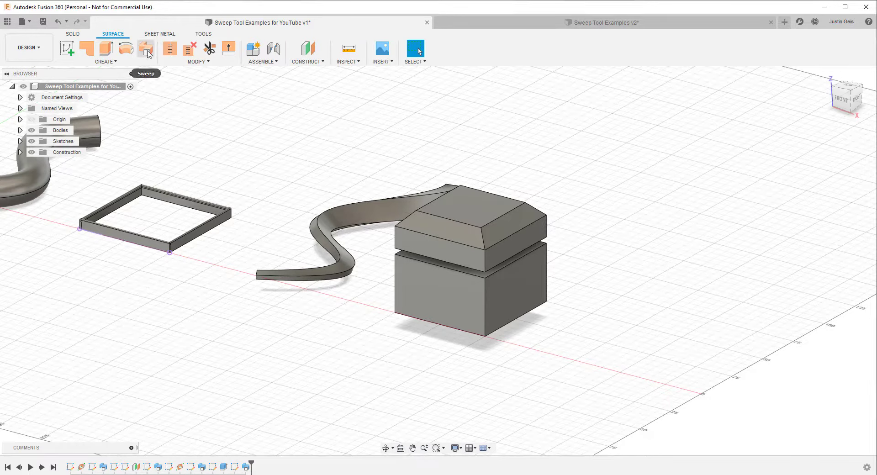
pyautogui.click(67, 47)
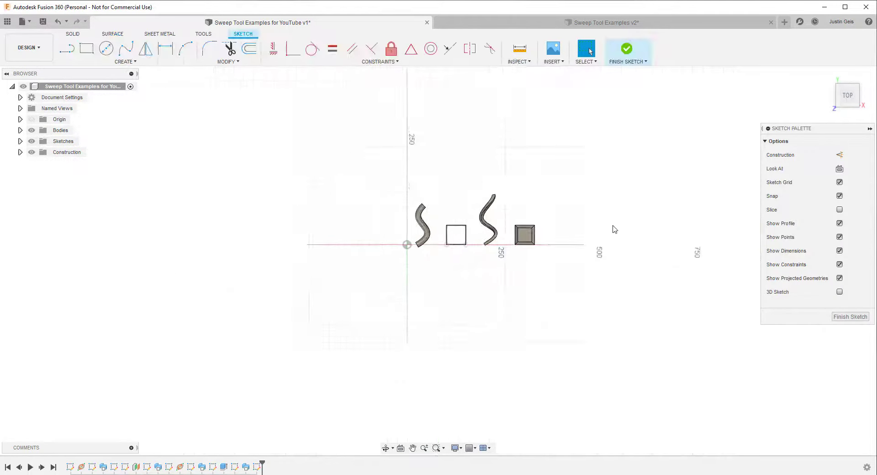
pyautogui.press('a')
pyautogui.click(559, 255)
pyautogui.click(539, 129)
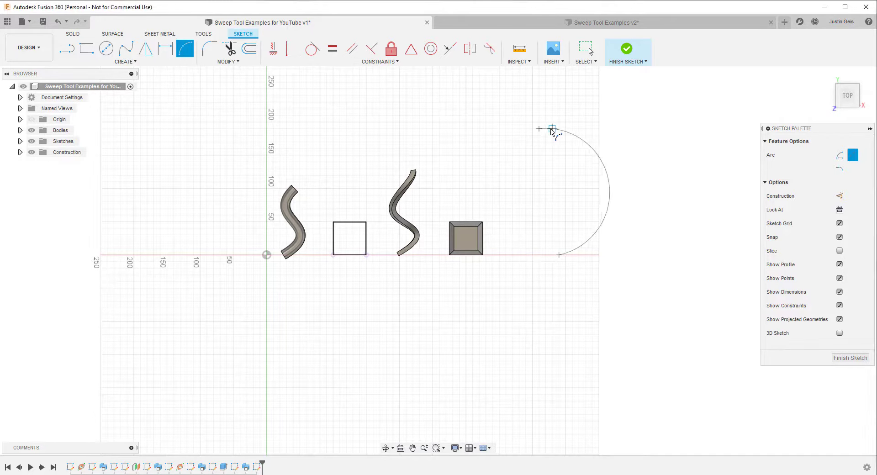
pyautogui.scroll(-1, 534, 115)
pyautogui.click(564, 169)
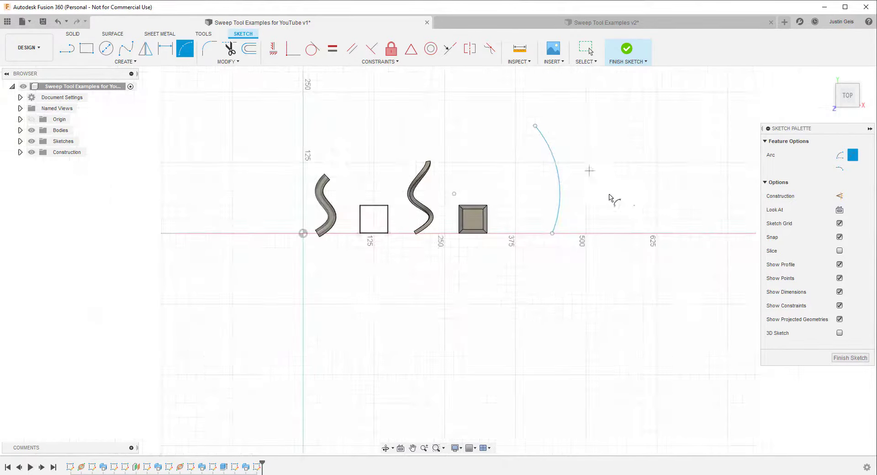
pyautogui.scroll(3, 612, 205)
pyautogui.scroll(-2, 594, 215)
pyautogui.scroll(2, 580, 183)
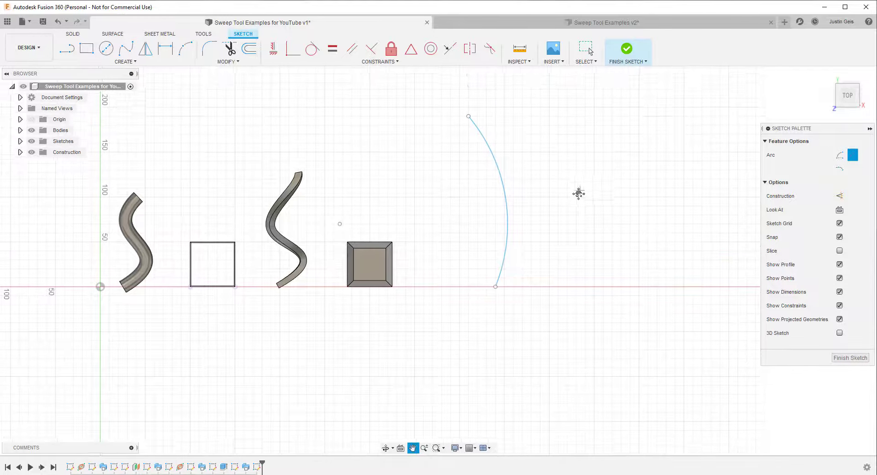
pyautogui.scroll(-2, 496, 307)
pyautogui.scroll(-2, 529, 226)
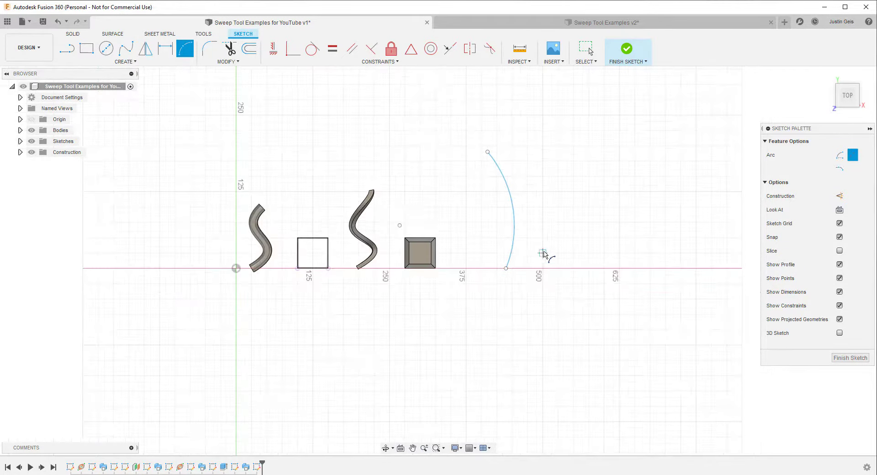
pyautogui.click(625, 51)
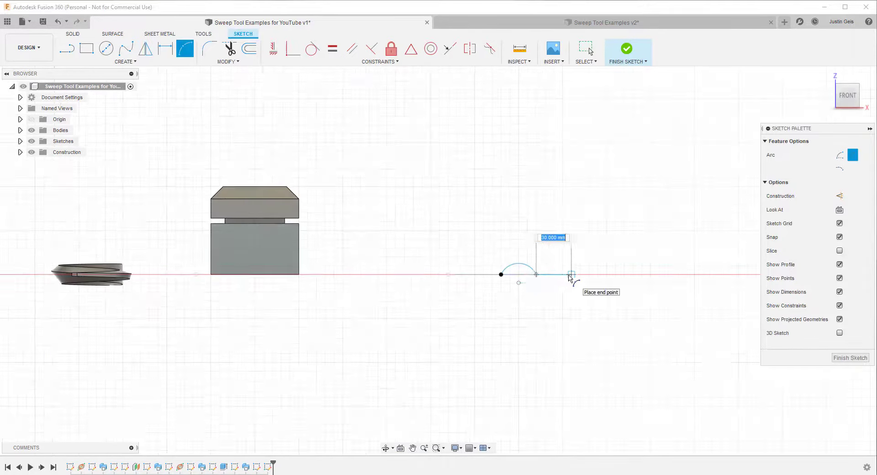
# Step: Sketch a wave of four connected arcs, each about 30 mm wide, on the front plane from the large arc's end, and finish the sketch
pyautogui.click(571, 274)
pyautogui.press('m')
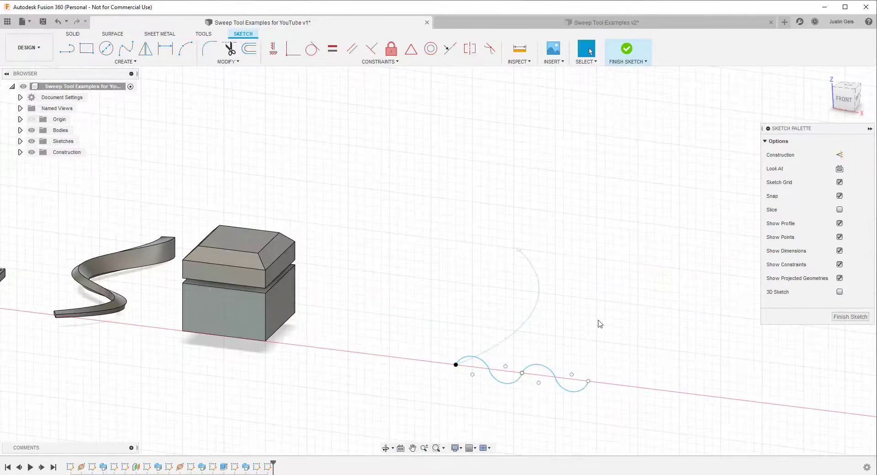
pyautogui.click(627, 51)
# Step: Create a surface Sweep as a new body, using the large arc as path and the chained wave as profile
pyautogui.click(146, 47)
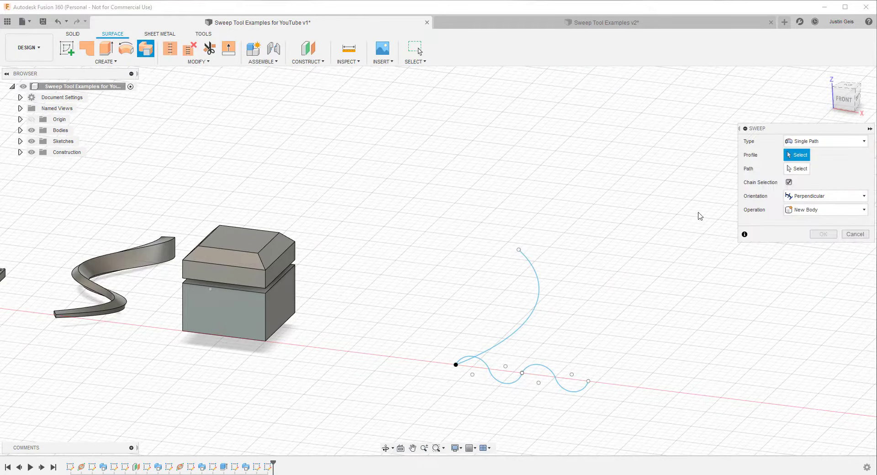
pyautogui.click(797, 168)
pyautogui.click(533, 313)
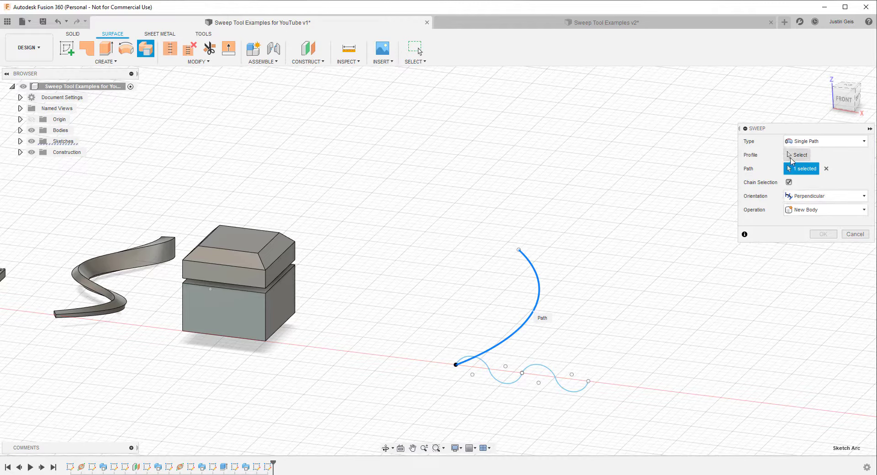
pyautogui.click(789, 158)
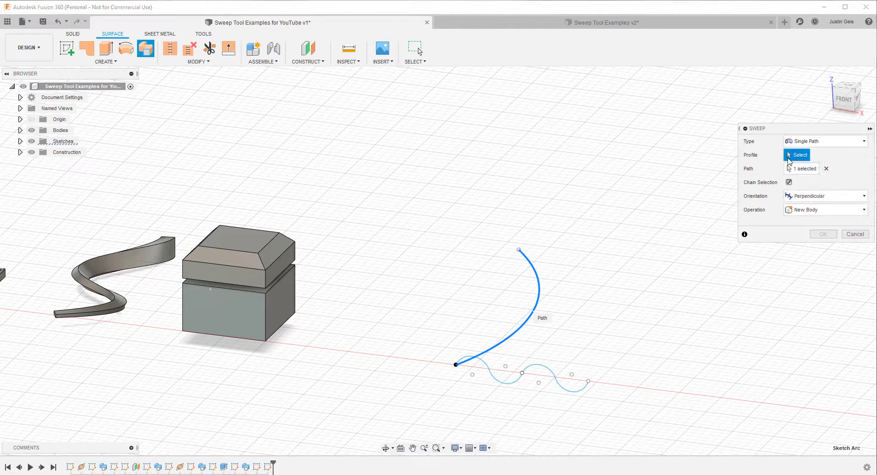
pyautogui.click(494, 370)
pyautogui.keyDown('shift'); pyautogui.moveTo(655, 338); pyautogui.dragTo(612, 340, button='middle'); pyautogui.keyUp('shift')
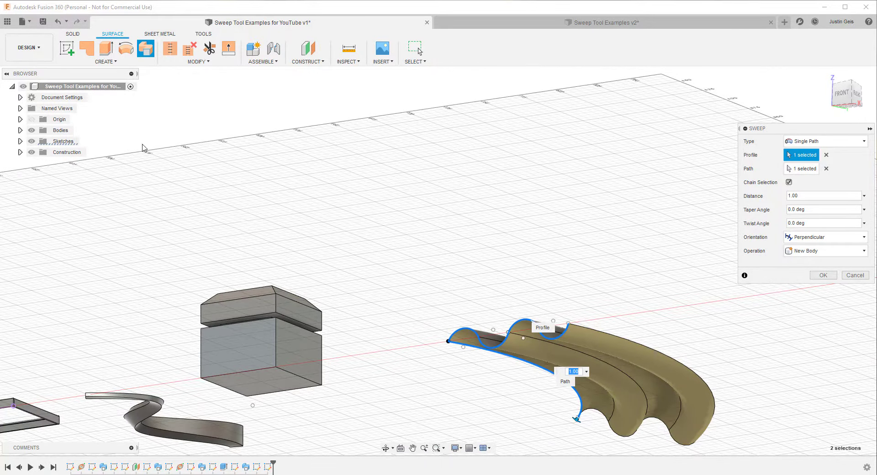
pyautogui.click(20, 130)
pyautogui.click(20, 130)
pyautogui.keyDown('shift'); pyautogui.moveTo(640, 246); pyautogui.dragTo(731, 272, button='middle'); pyautogui.keyUp('shift')
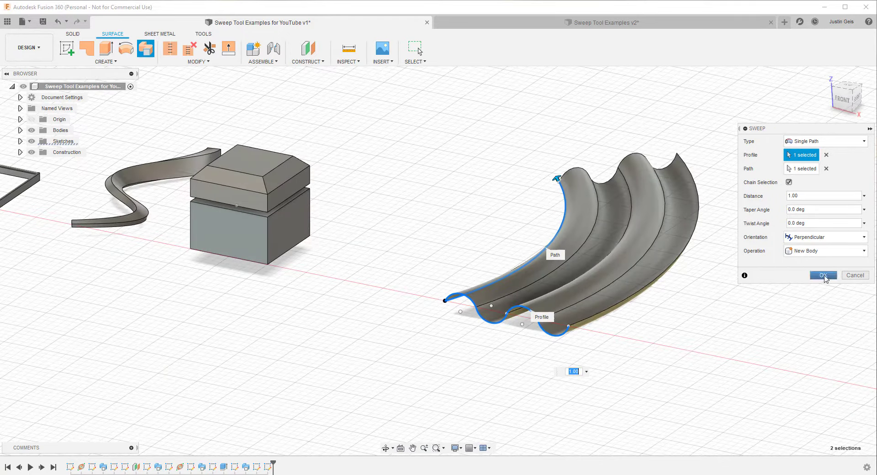
pyautogui.click(823, 275)
# Step: Examine the new surface body in the list of bodies and in the model beside the earlier sweeps
pyautogui.click(20, 130)
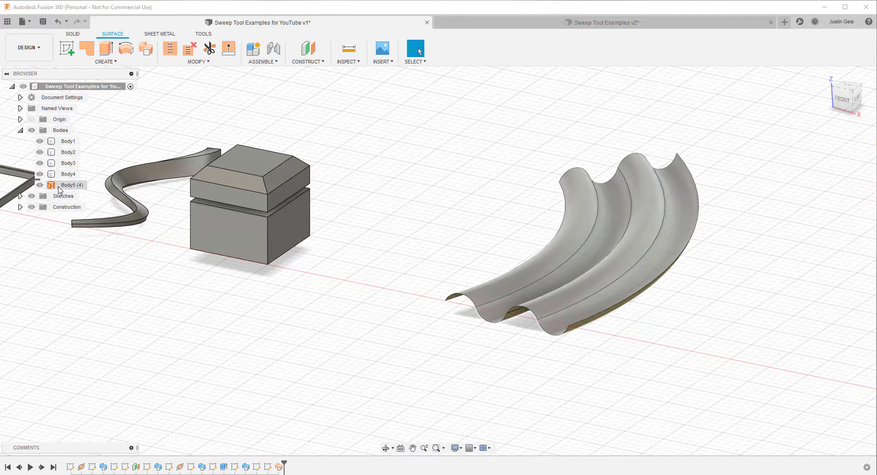
pyautogui.moveTo(722, 276)
pyautogui.keyDown('shift'); pyautogui.mouseDown(button='middle')
pyautogui.moveTo(729, 240)
pyautogui.moveTo(720, 245)
pyautogui.moveTo(728, 269)
pyautogui.mouseUp(button='middle'); pyautogui.keyUp('shift')
pyautogui.press('Escape')
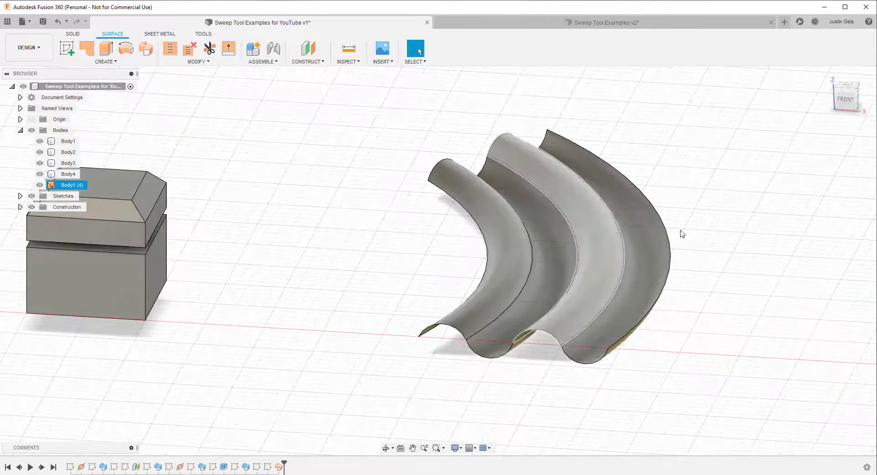
pyautogui.scroll(-3, 649, 229)
pyautogui.scroll(3, 610, 226)
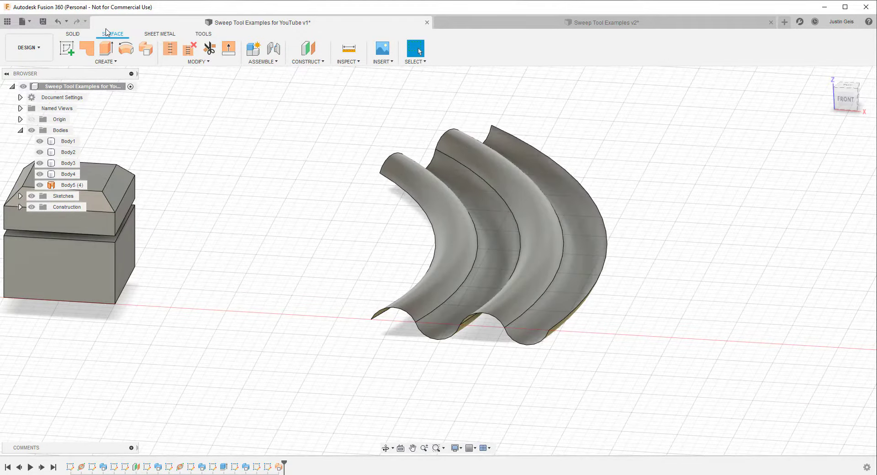
pyautogui.scroll(-3, 536, 306)
pyautogui.scroll(-3, 365, 247)
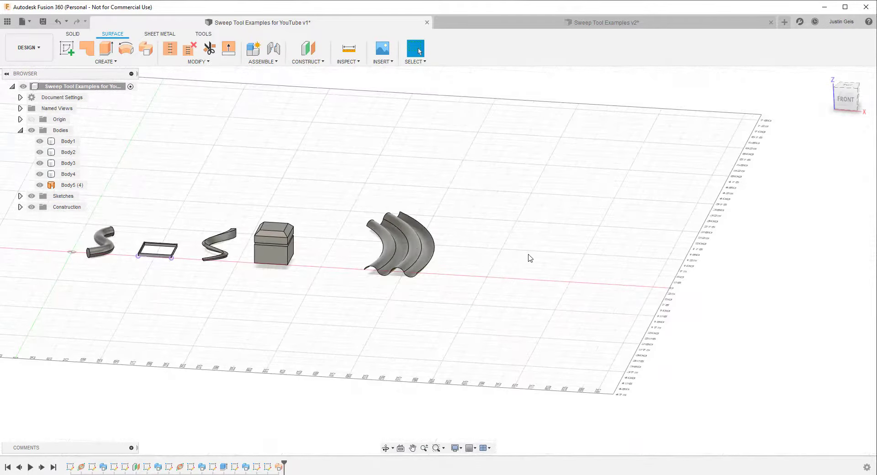
pyautogui.scroll(2, 520, 259)
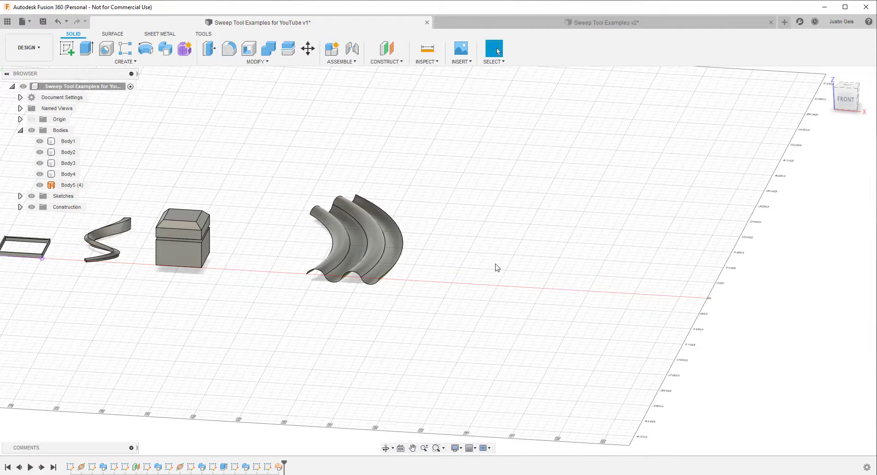
# Step: Review the inputs that the solid Sweep requires with its type set to Path + Guide Rail
pyautogui.click(166, 48)
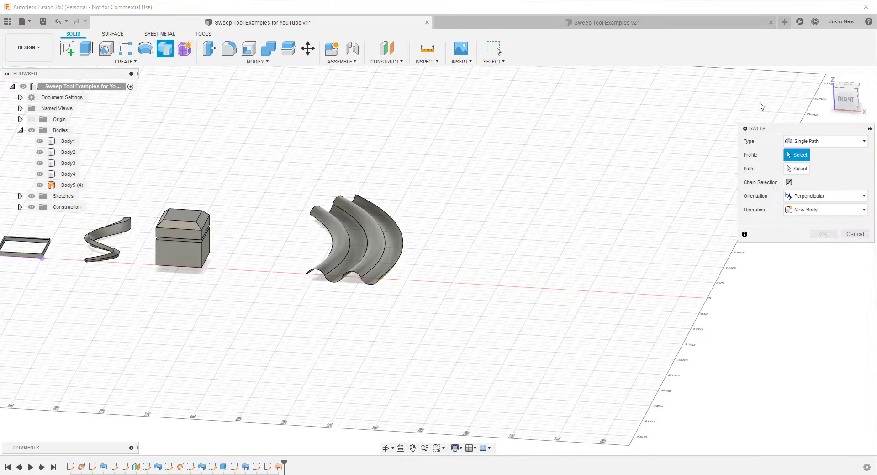
pyautogui.click(799, 142)
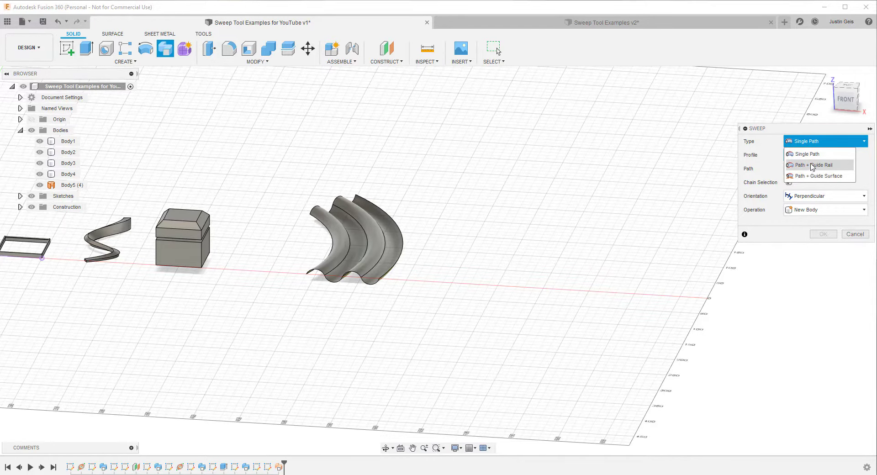
pyautogui.click(813, 166)
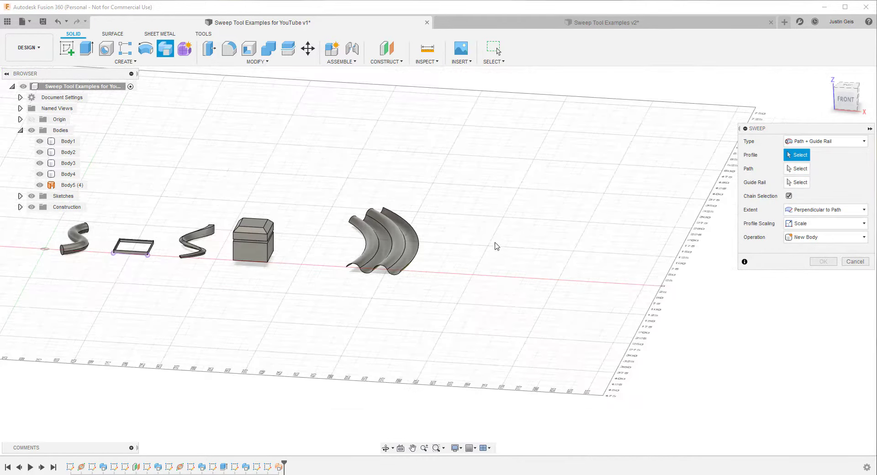
# Step: Start a sketch on the horizontal plane and draw a three-point arc about 240 mm tall beyond the surface body, starting on the X axis
pyautogui.click(67, 48)
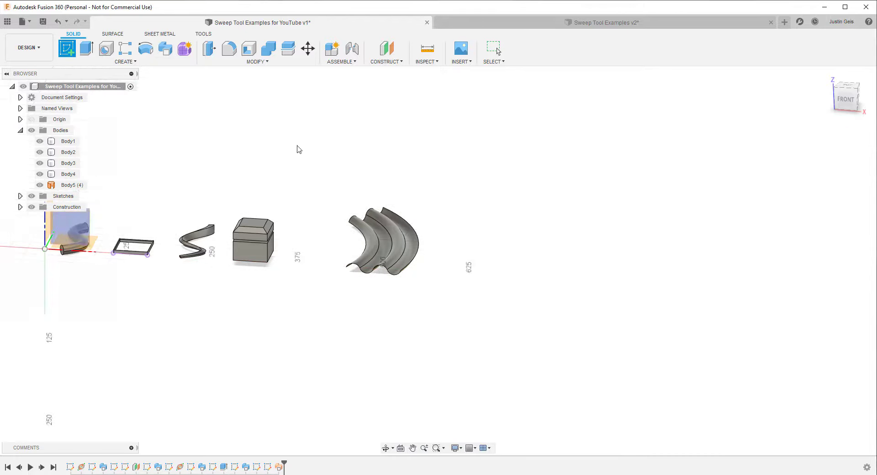
pyautogui.click(465, 293)
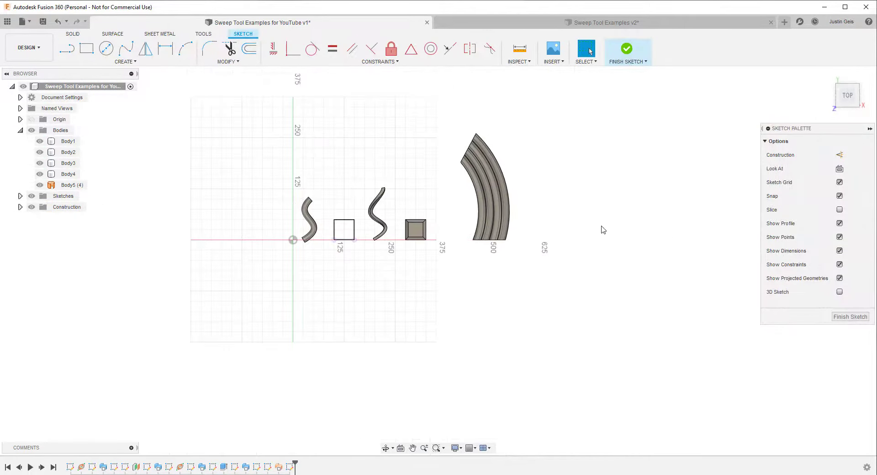
pyautogui.press('a')
pyautogui.click(568, 240)
pyautogui.click(558, 148)
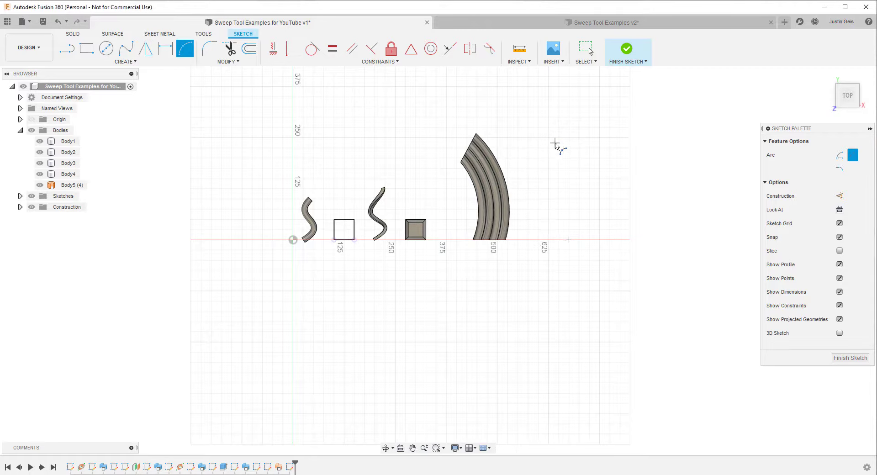
pyautogui.scroll(1, 567, 166)
pyautogui.click(569, 163)
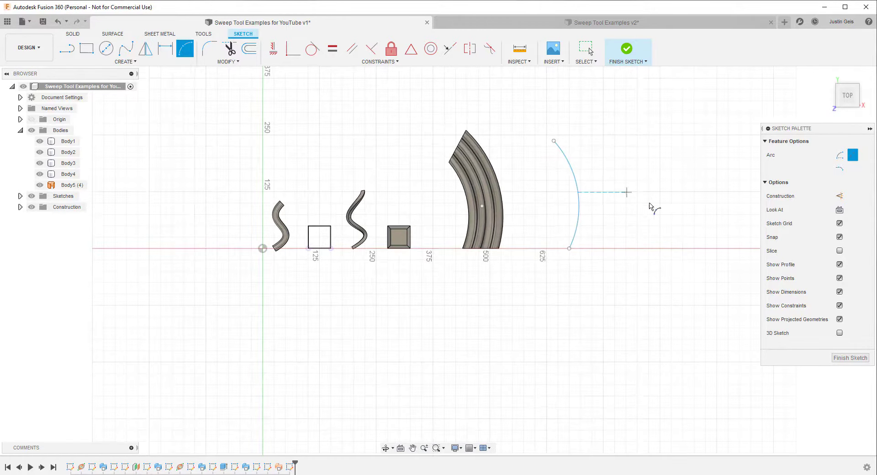
pyautogui.scroll(-3, 541, 207)
pyautogui.scroll(4, 666, 209)
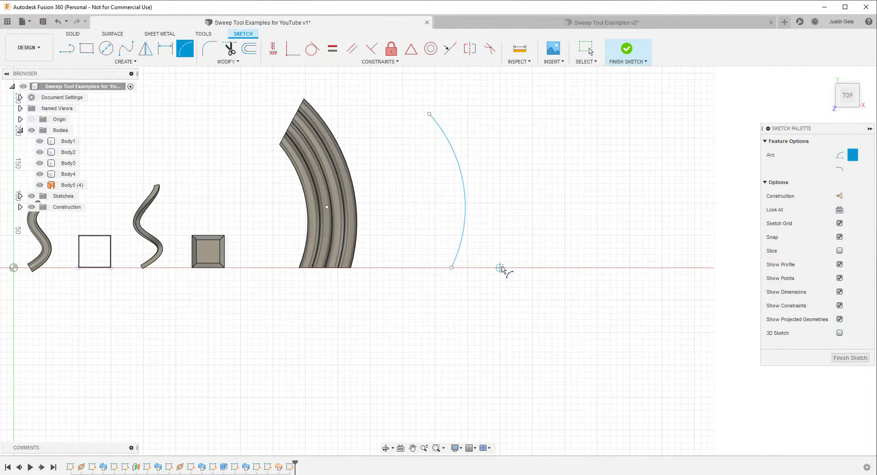
# Step: Draw a second, more strongly curved arc about 210 mm tall, starting on the axis about 75 mm from the first, and finish the sketch
pyautogui.click(500, 267)
pyautogui.click(474, 132)
pyautogui.click(513, 152)
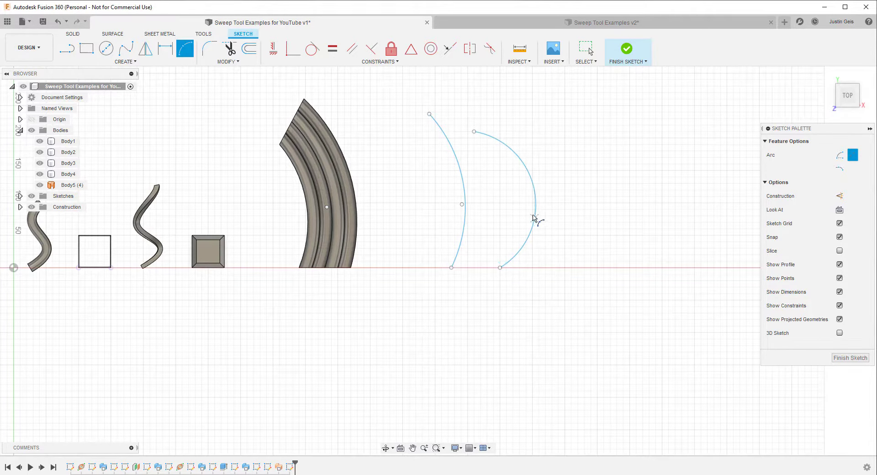
pyautogui.click(626, 48)
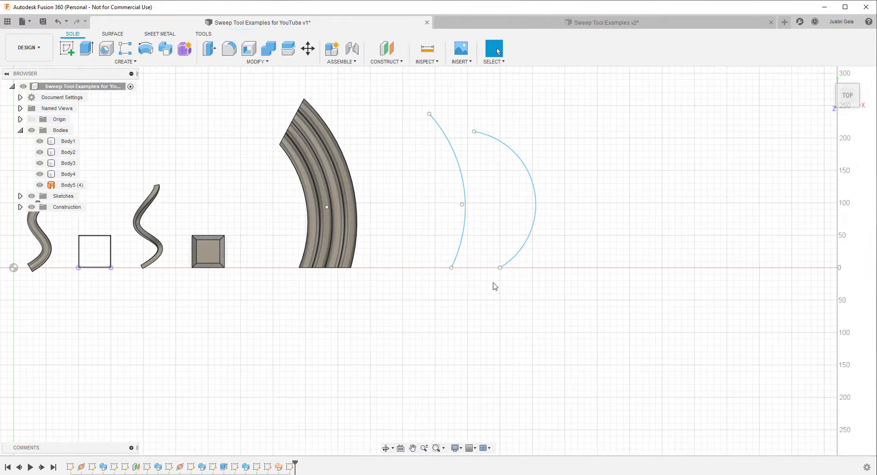
# Step: Sketch a two-point circle about 75 mm in diameter on the front plane, spanning the start points of both arcs, and finish the sketch
pyautogui.click(67, 48)
pyautogui.keyDown('shift'); pyautogui.moveTo(240, 290); pyautogui.dragTo(218, 242, button='middle'); pyautogui.keyUp('shift')
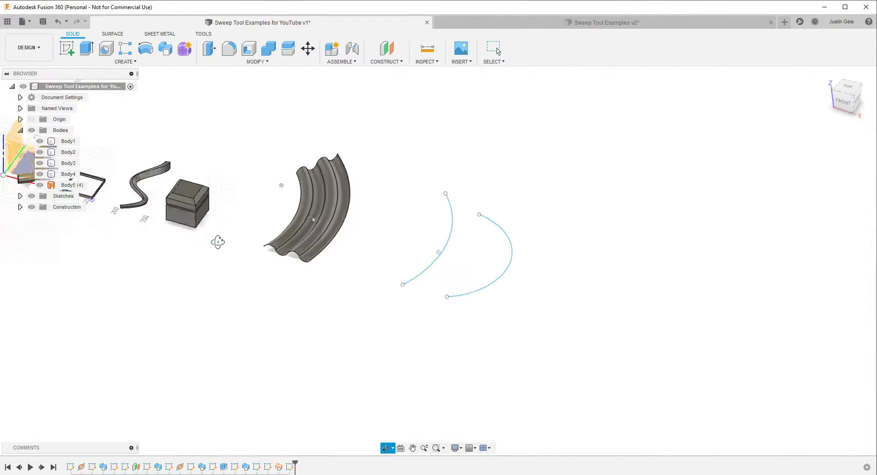
pyautogui.keyDown('shift'); pyautogui.moveTo(217, 242); pyautogui.dragTo(225, 232, button='middle'); pyautogui.keyUp('shift')
pyautogui.click(20, 153)
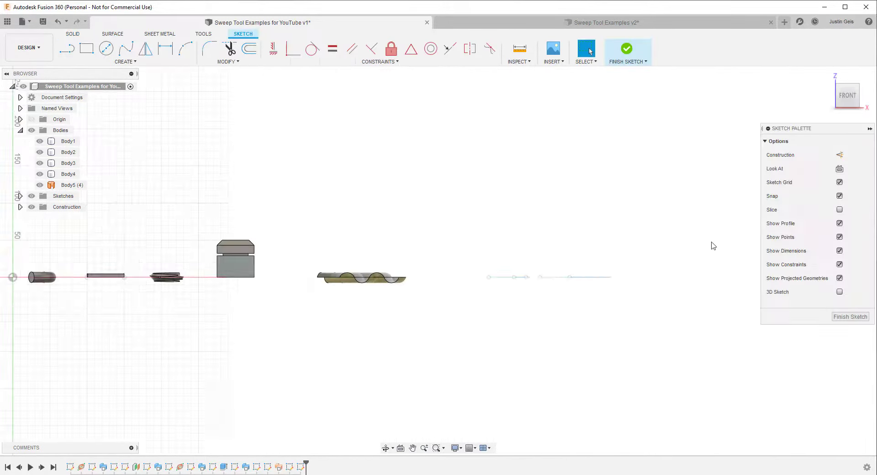
pyautogui.scroll(3, 640, 238)
pyautogui.keyDown('shift'); pyautogui.moveTo(507, 274); pyautogui.dragTo(498, 300, button='middle'); pyautogui.keyUp('shift')
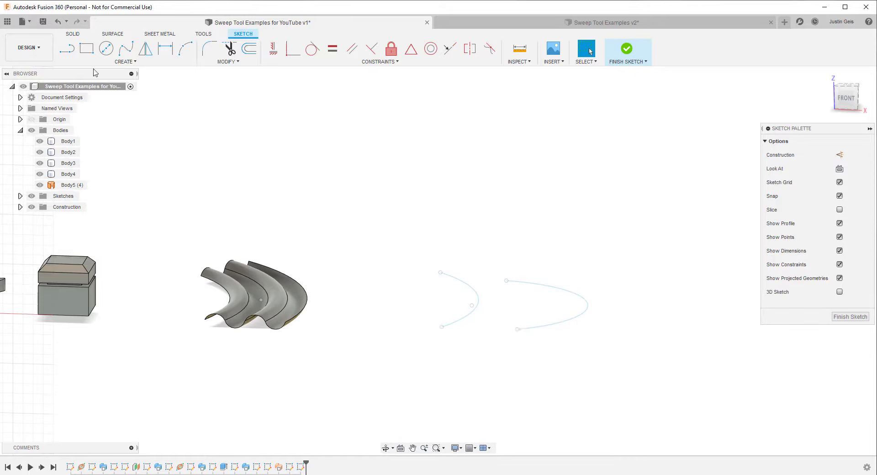
pyautogui.click(106, 48)
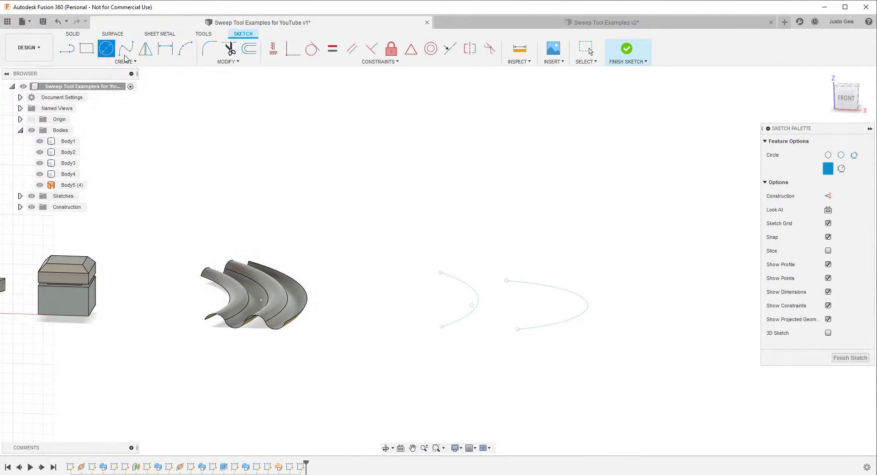
pyautogui.click(125, 61)
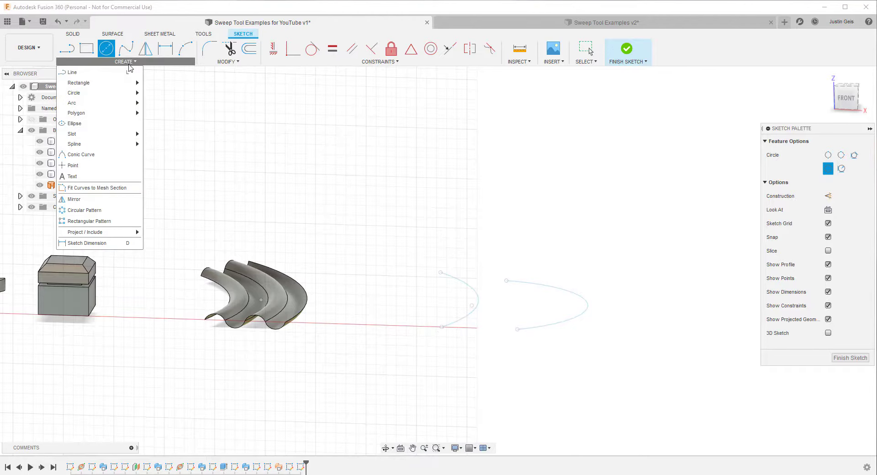
pyautogui.moveTo(102, 94)
pyautogui.click(165, 106)
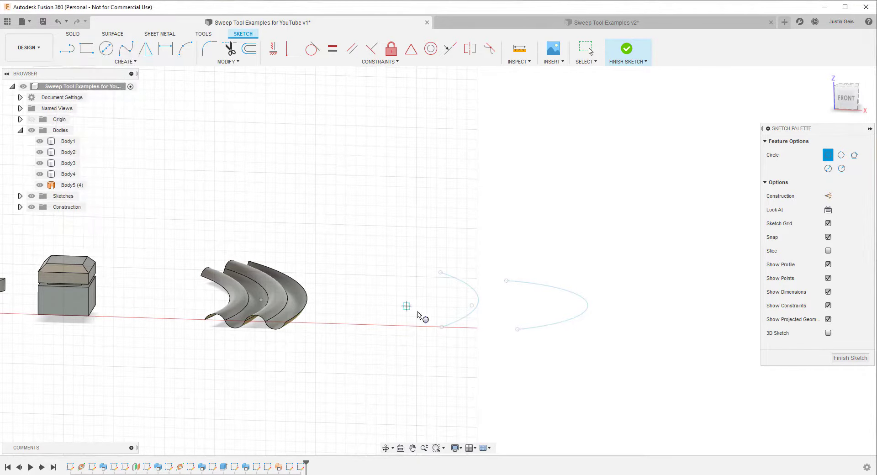
pyautogui.scroll(5, 442, 329)
pyautogui.click(445, 328)
pyautogui.click(685, 336)
pyautogui.click(850, 358)
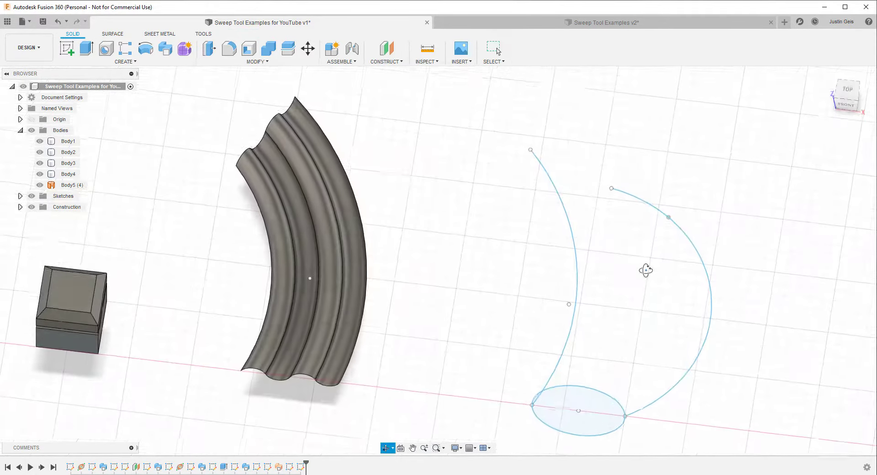
# Step: Set up a Path + Guide Rail sweep with the circle as profile, the shallower arc as path and the strongly curved arc as guide rail
pyautogui.click(169, 49)
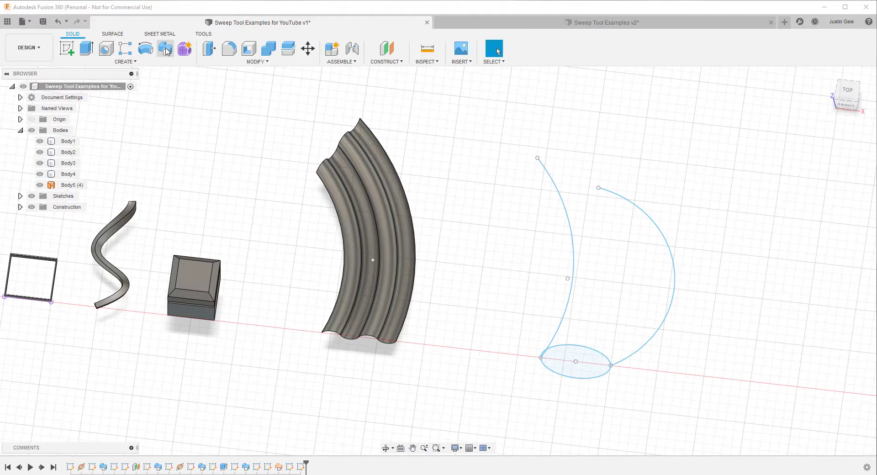
pyautogui.click(815, 143)
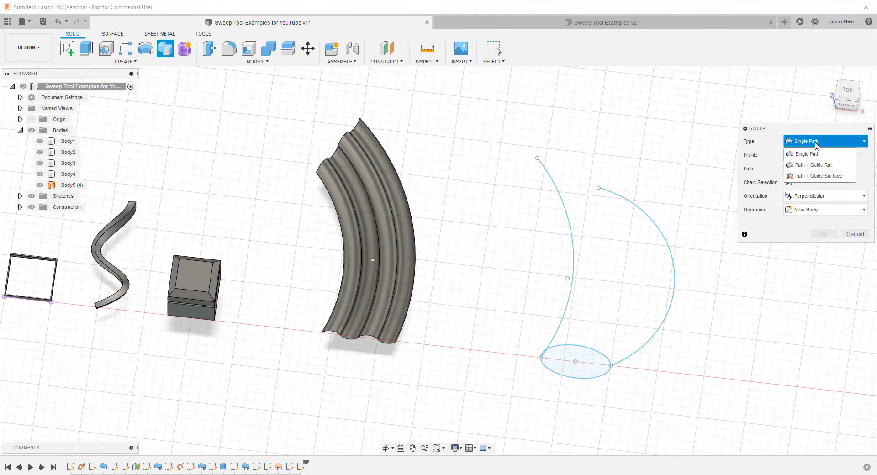
pyautogui.click(812, 165)
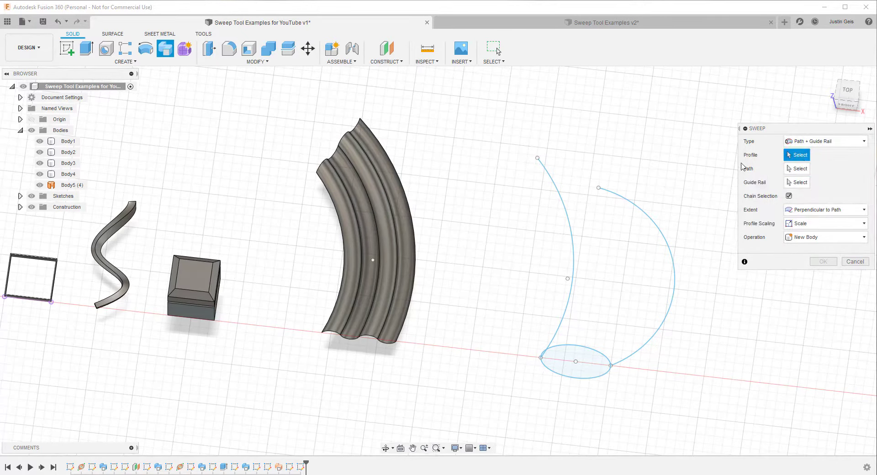
pyautogui.click(585, 361)
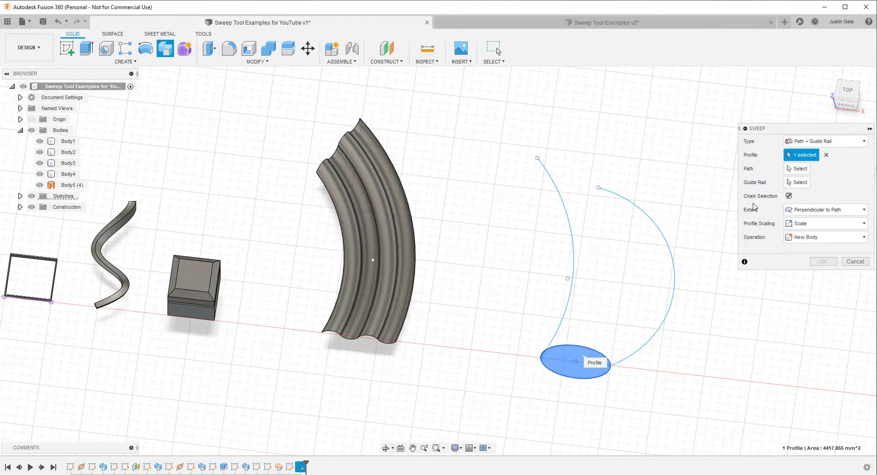
pyautogui.click(574, 242)
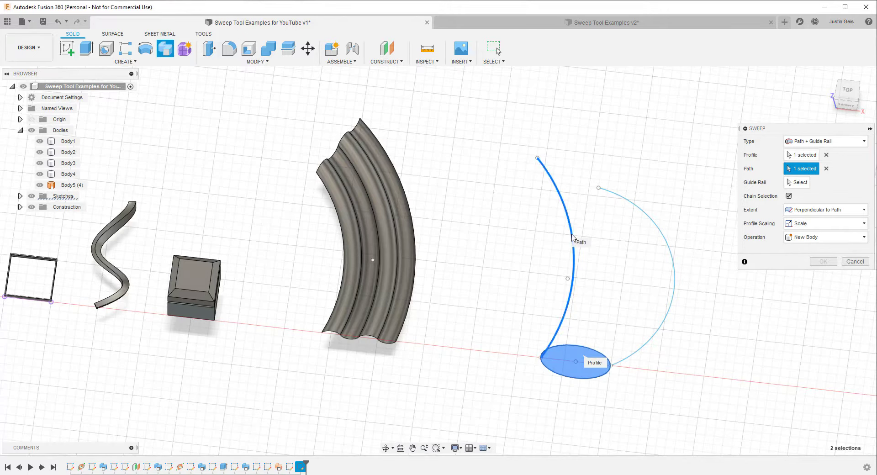
pyautogui.click(799, 182)
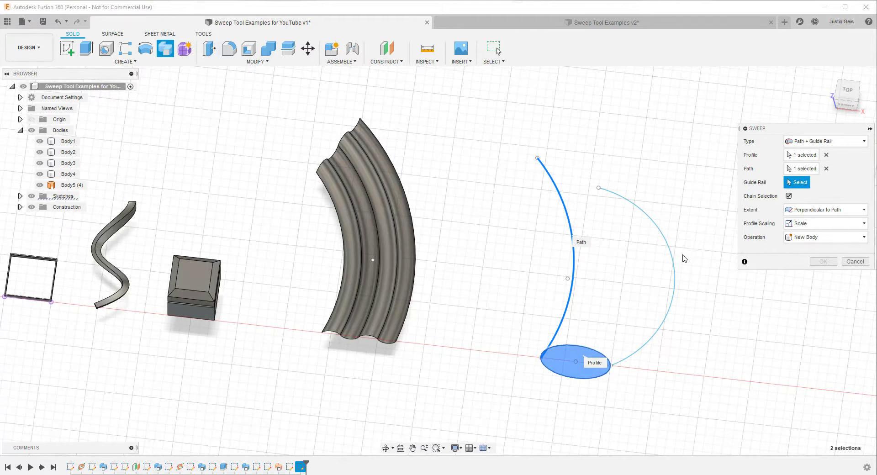
pyautogui.click(673, 261)
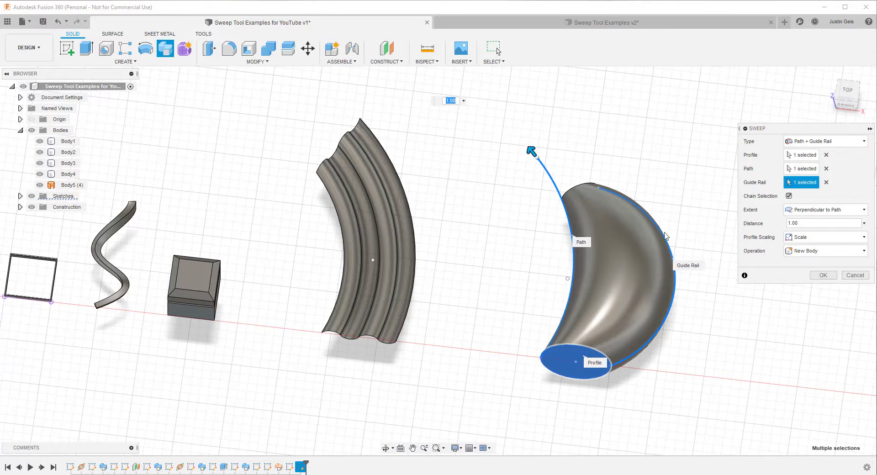
# Step: Set the sweep's extent to Full Extents and examine how the preview ends at both curves
pyautogui.click(812, 211)
pyautogui.click(811, 229)
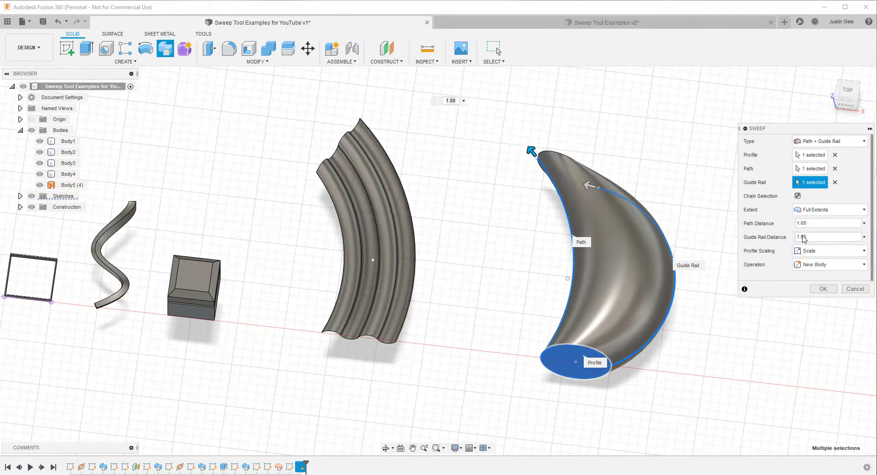
pyautogui.scroll(-3, 566, 221)
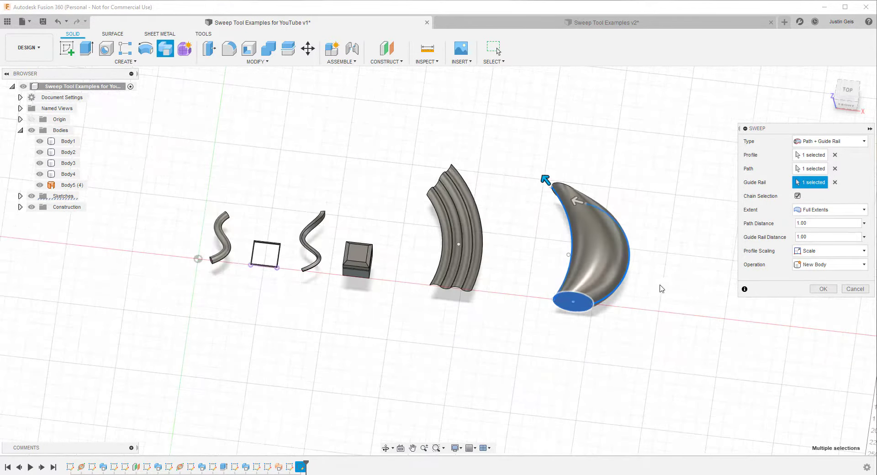
pyautogui.keyDown('shift'); pyautogui.moveTo(690, 304); pyautogui.dragTo(462, 282, button='middle'); pyautogui.keyUp('shift')
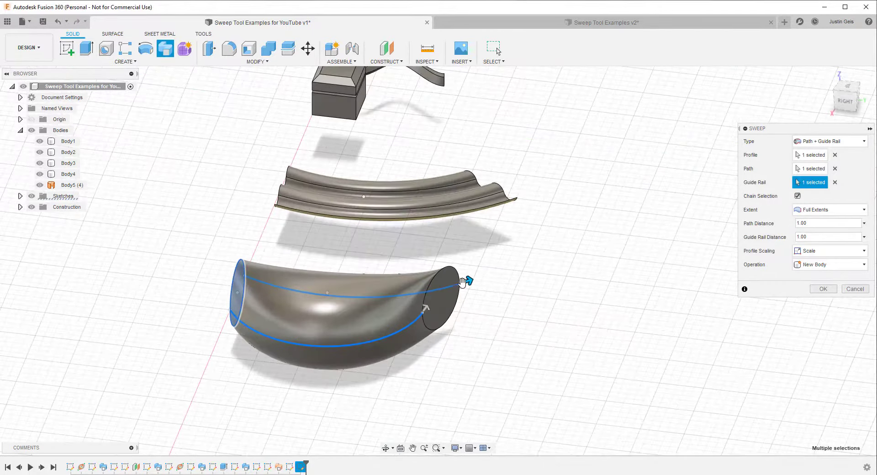
# Step: Switch the sweep's extent back to Perpendicular to Path and examine the end face from several sides
pyautogui.click(797, 211)
pyautogui.click(822, 224)
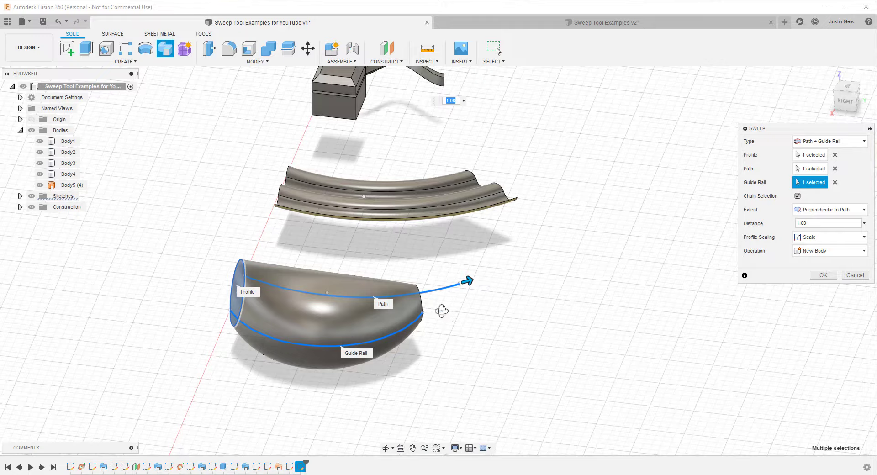
pyautogui.keyDown('shift'); pyautogui.moveTo(441, 311); pyautogui.dragTo(446, 276, button='middle'); pyautogui.keyUp('shift')
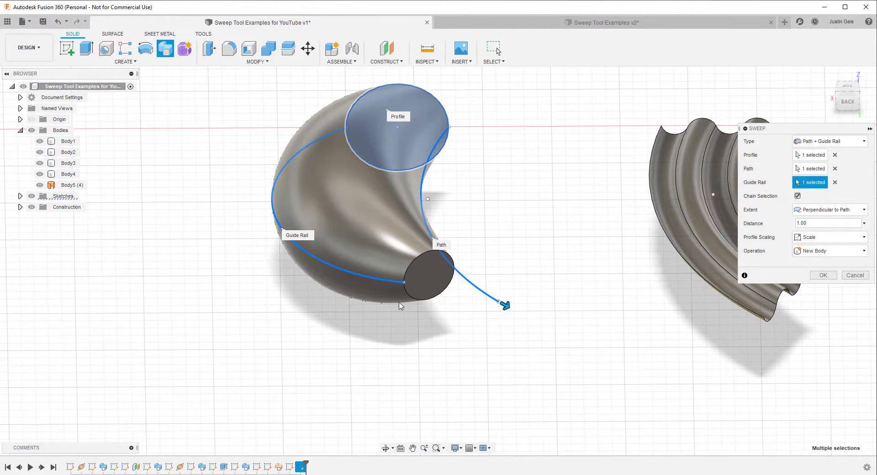
pyautogui.keyDown('shift'); pyautogui.moveTo(402, 297); pyautogui.dragTo(531, 313, button='middle'); pyautogui.keyUp('shift')
# Step: Set the sweep's extent to Full Extents and create it as a new body
pyautogui.click(829, 209)
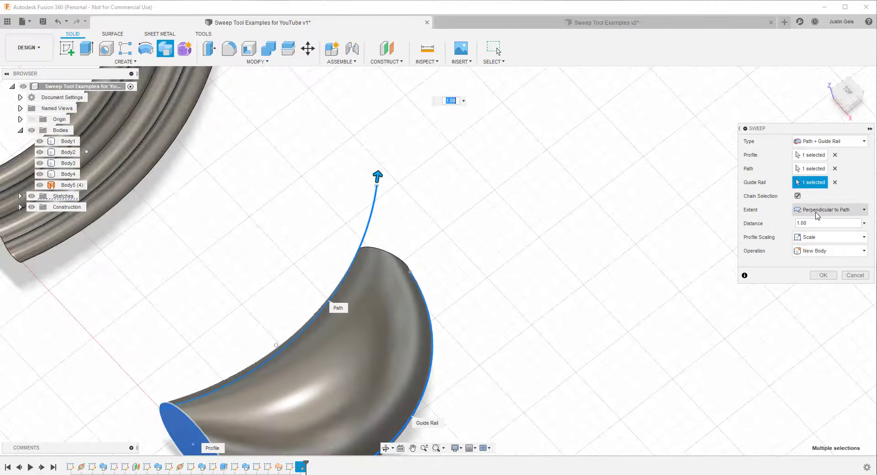
pyautogui.click(839, 226)
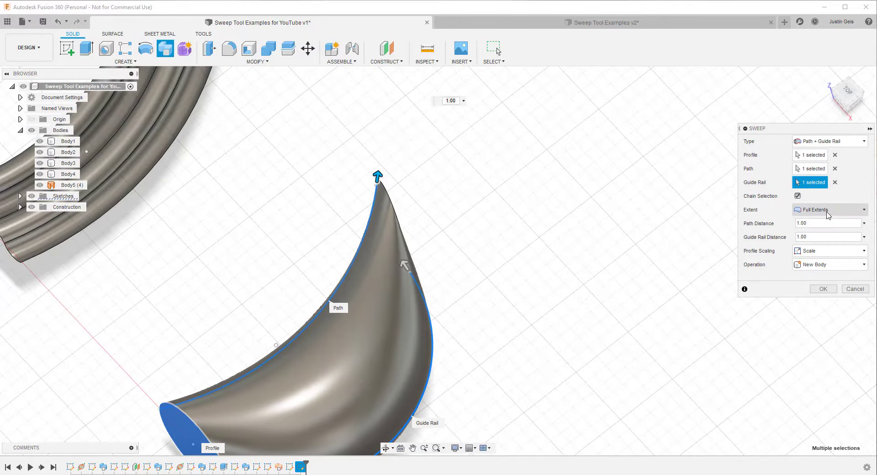
pyautogui.scroll(-5, 475, 228)
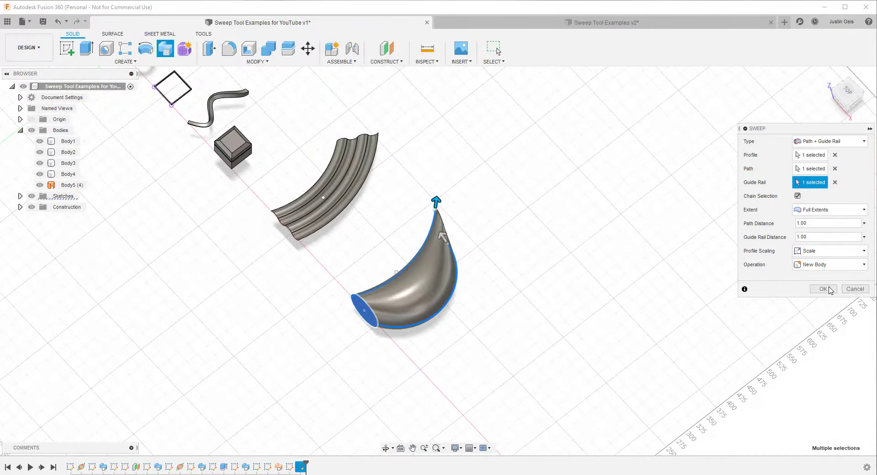
pyautogui.click(832, 289)
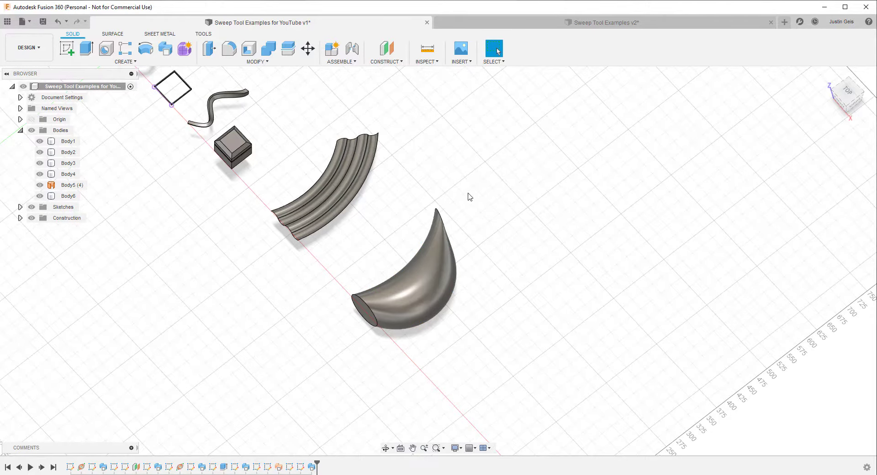
# Step: Start a sketch on the horizontal plane and draw a three-point arc about 250 mm tall beyond the horn-shaped body, starting on the X axis
pyautogui.scroll(-3, 387, 210)
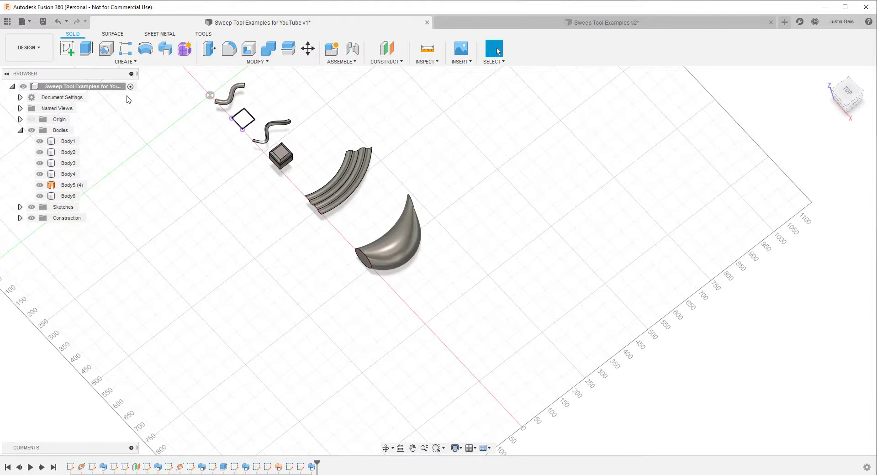
pyautogui.click(67, 49)
pyautogui.click(240, 97)
pyautogui.click(185, 49)
pyautogui.click(505, 263)
pyautogui.click(506, 166)
pyautogui.click(517, 215)
# Step: Draw a wavy spline beside the arc, starting on the axis about 100 mm from the arc's start, and finish the sketch
pyautogui.click(126, 48)
pyautogui.scroll(2, 571, 261)
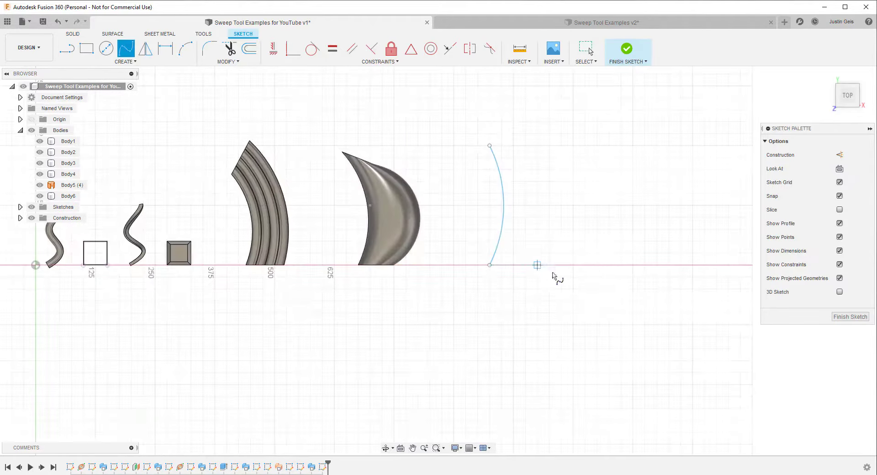
pyautogui.click(538, 170)
pyautogui.click(533, 148)
pyautogui.click(519, 137)
pyautogui.click(626, 48)
# Step: Sketch a circle about 100 mm in diameter on the front plane, spanning the starts of the arc and wavy spline, and finish the sketch
pyautogui.click(67, 49)
pyautogui.scroll(4, 639, 256)
pyautogui.click(106, 48)
pyautogui.click(850, 317)
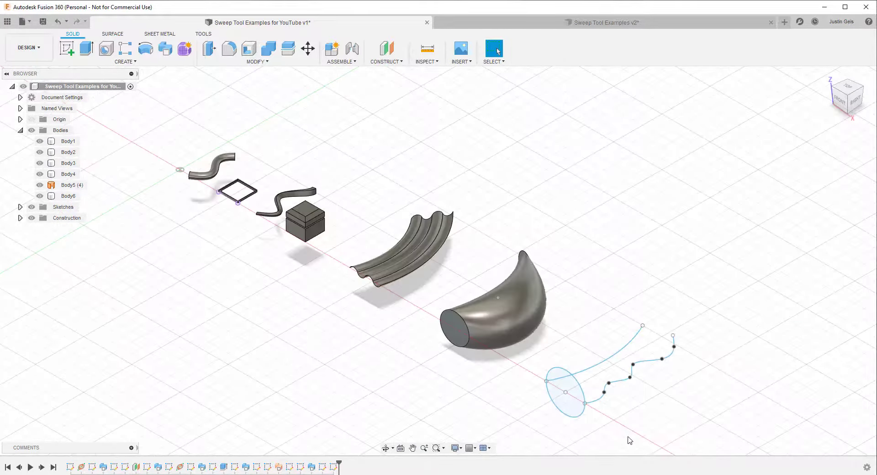
# Step: Start a Path + Guide Rail sweep using the circle as profile, the arc as path and the wavy spline as guide rail
pyautogui.scroll(3, 589, 409)
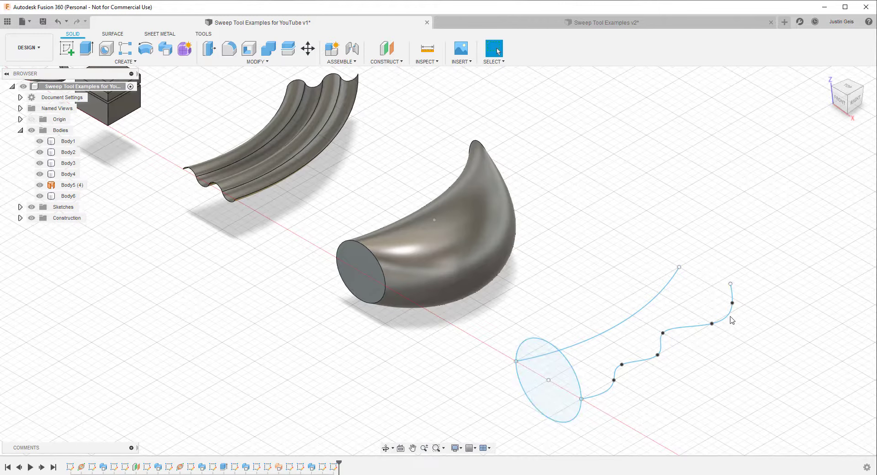
pyautogui.click(164, 48)
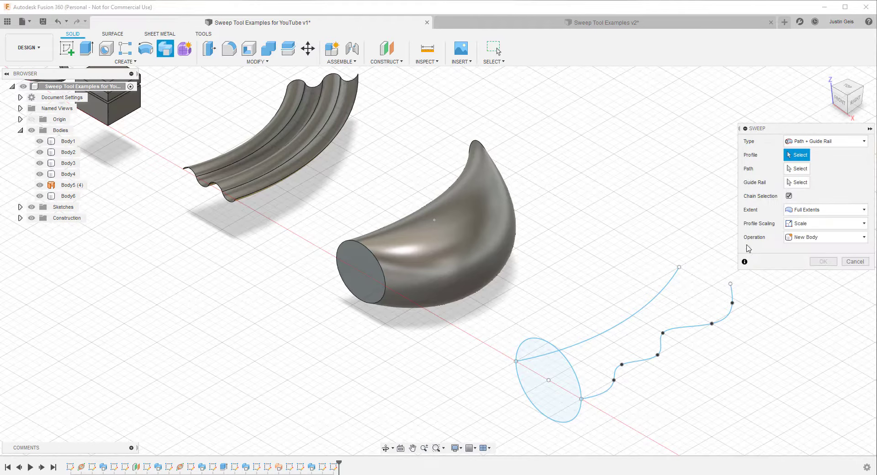
pyautogui.click(554, 365)
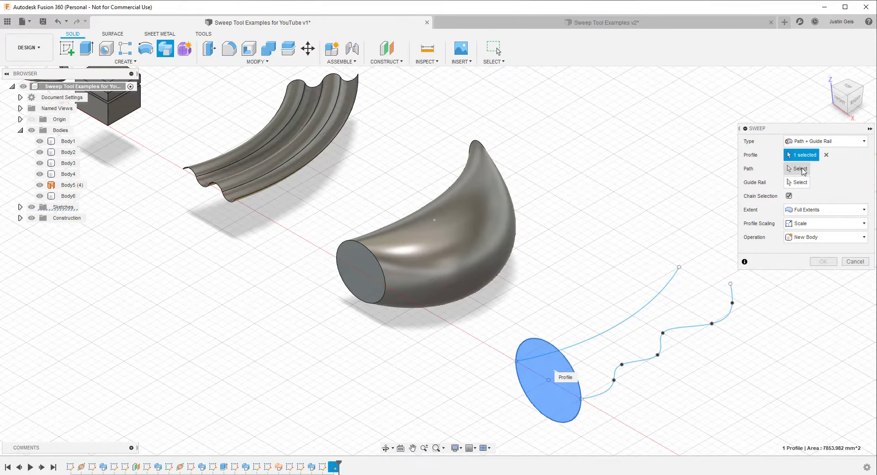
pyautogui.click(631, 321)
pyautogui.click(662, 349)
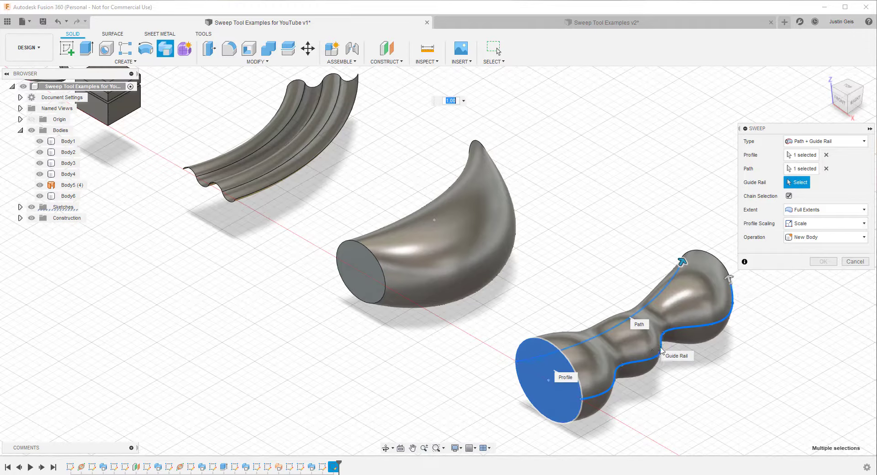
pyautogui.keyDown('shift'); pyautogui.moveTo(621, 350); pyautogui.dragTo(622, 405, button='middle'); pyautogui.keyUp('shift')
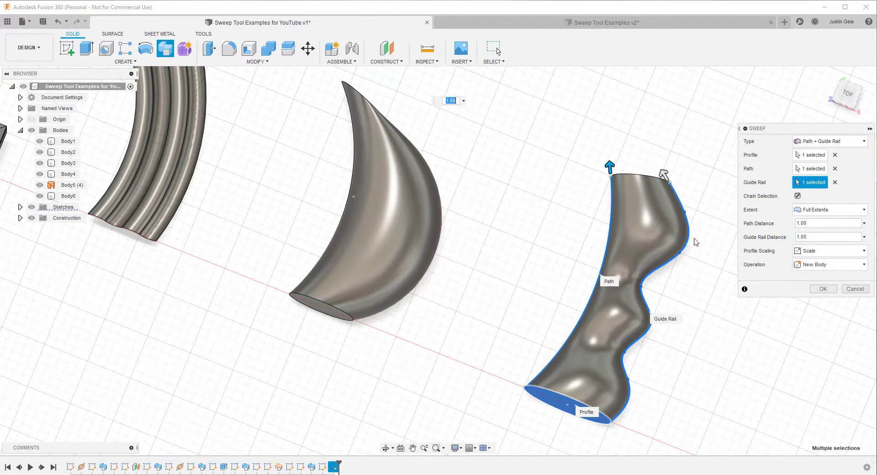
pyautogui.scroll(-2, 635, 239)
pyautogui.scroll(2, 732, 348)
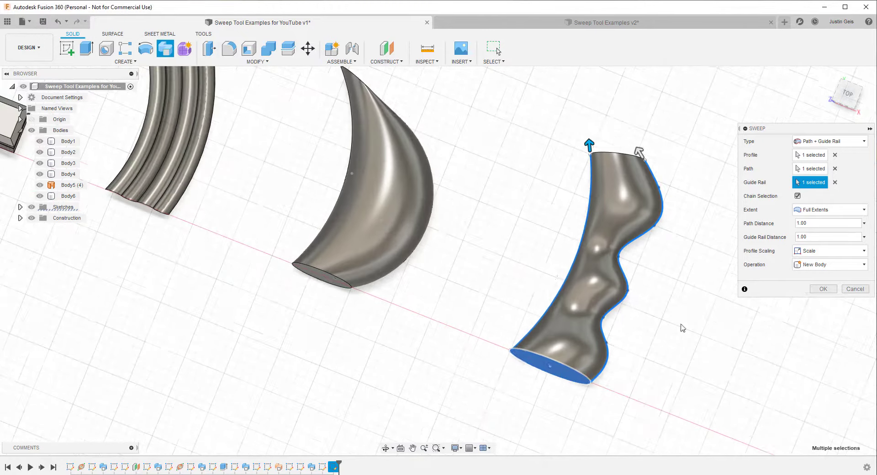
pyautogui.scroll(-4, 626, 274)
pyautogui.scroll(3, 629, 275)
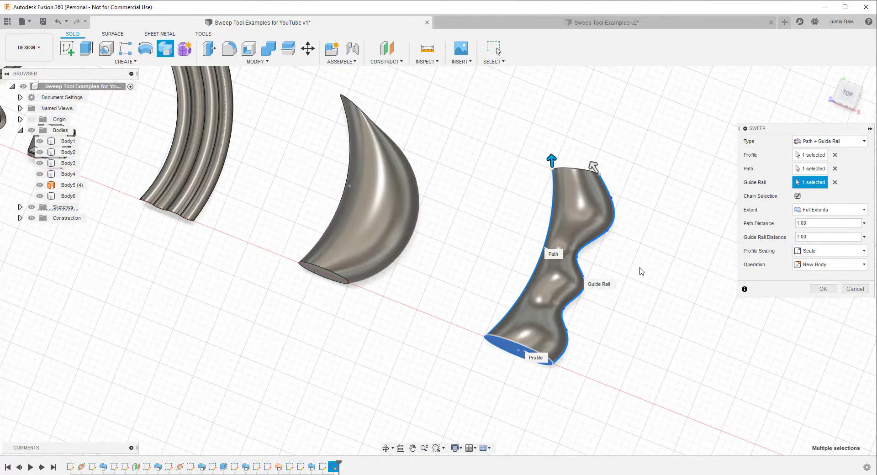
# Step: Try the Perpendicular to Path extent on the wavy sweep and set it back to Full Extents
pyautogui.click(820, 209)
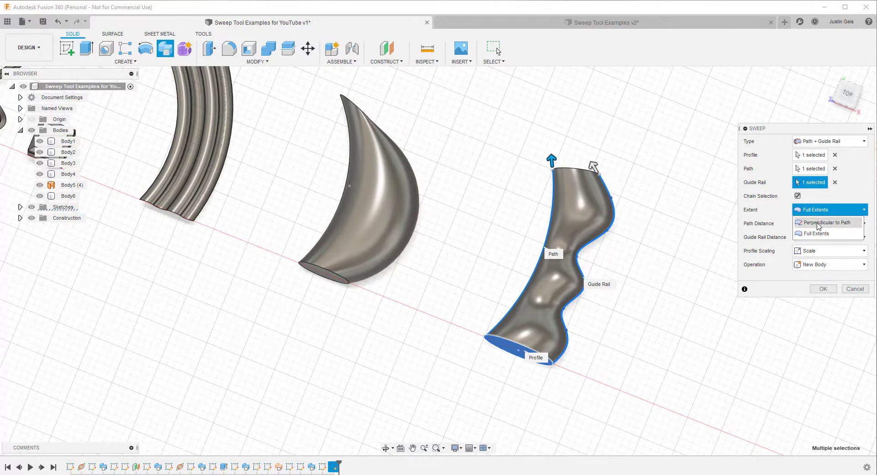
pyautogui.click(818, 223)
pyautogui.click(809, 210)
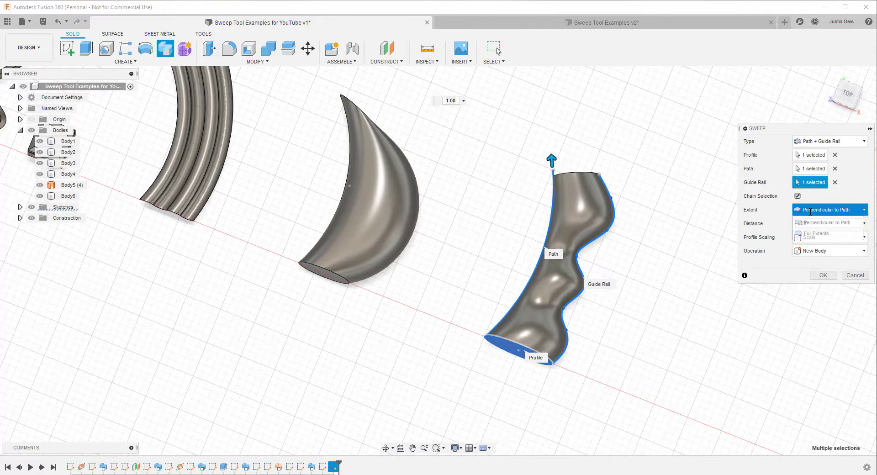
pyautogui.click(818, 234)
pyautogui.scroll(2, 590, 176)
pyautogui.scroll(1, 535, 164)
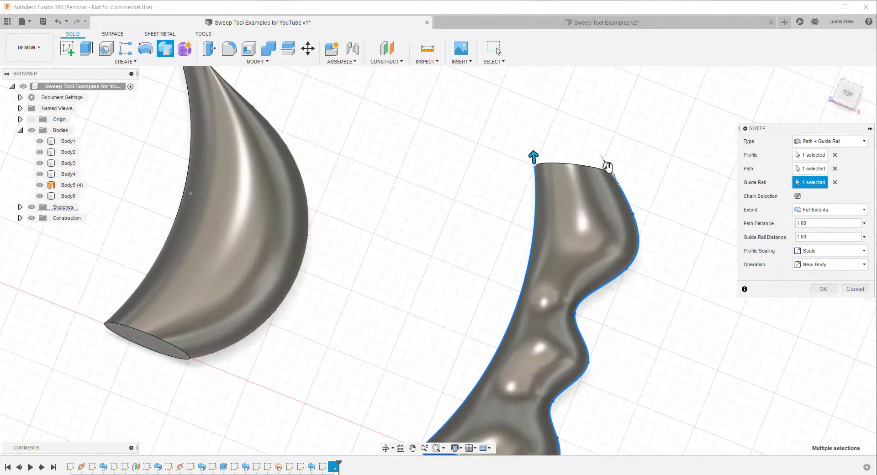
pyautogui.scroll(-2, 744, 235)
# Step: Try Stretch profile scaling on the wavy sweep and set it back to Scale
pyautogui.click(830, 251)
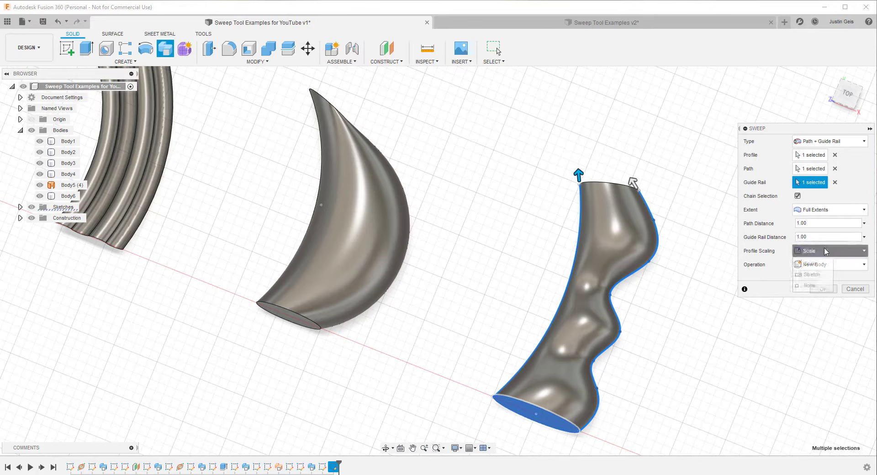
pyautogui.click(814, 277)
pyautogui.click(814, 251)
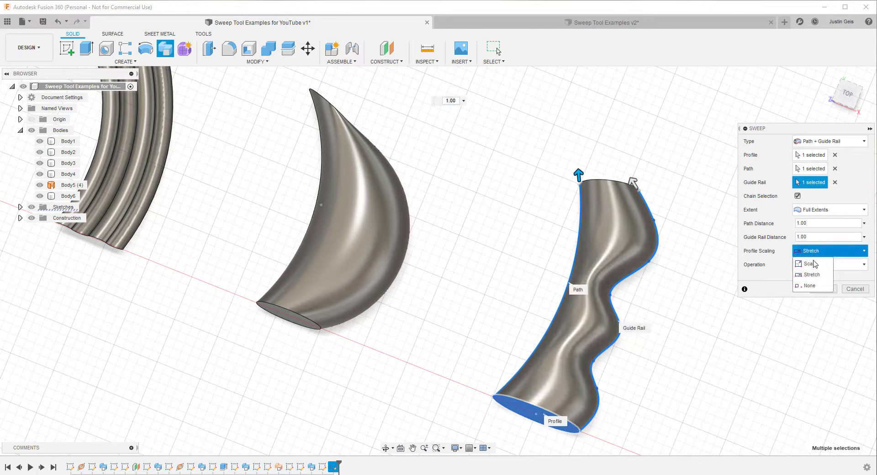
pyautogui.click(814, 266)
# Step: Compare the None and Stretch profile scaling options on the wavy sweep and return to Scale
pyautogui.click(812, 252)
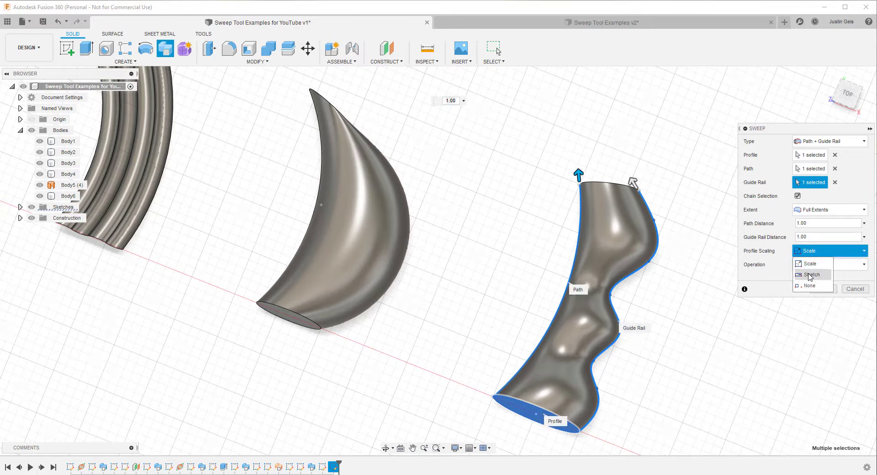
pyautogui.click(808, 288)
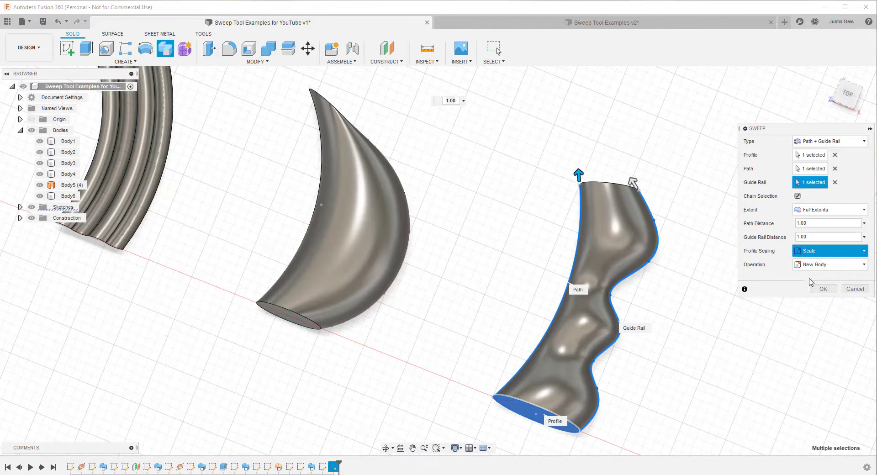
pyautogui.click(815, 252)
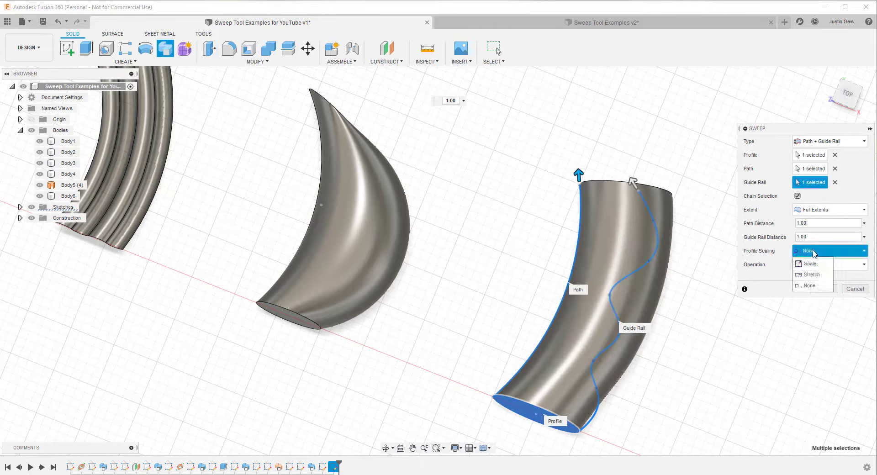
pyautogui.click(811, 274)
pyautogui.click(811, 256)
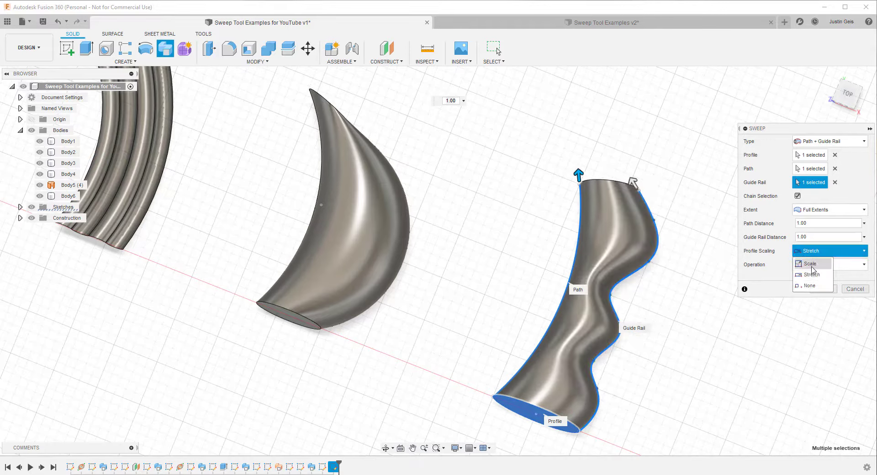
pyautogui.click(813, 267)
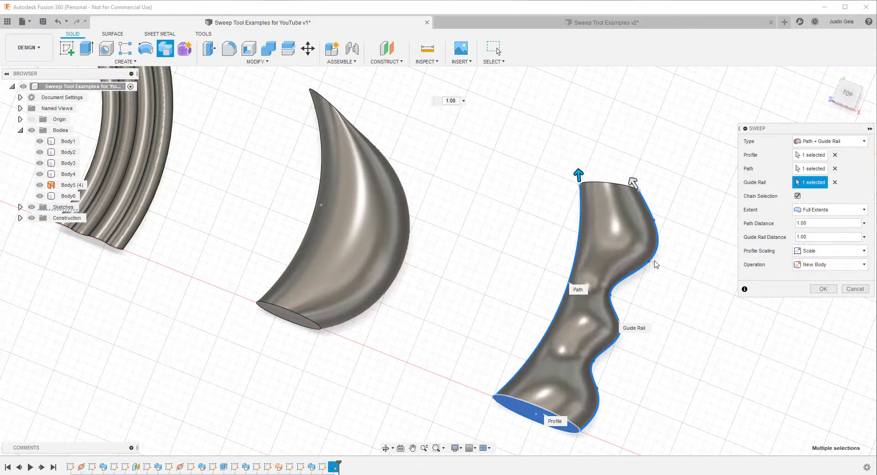